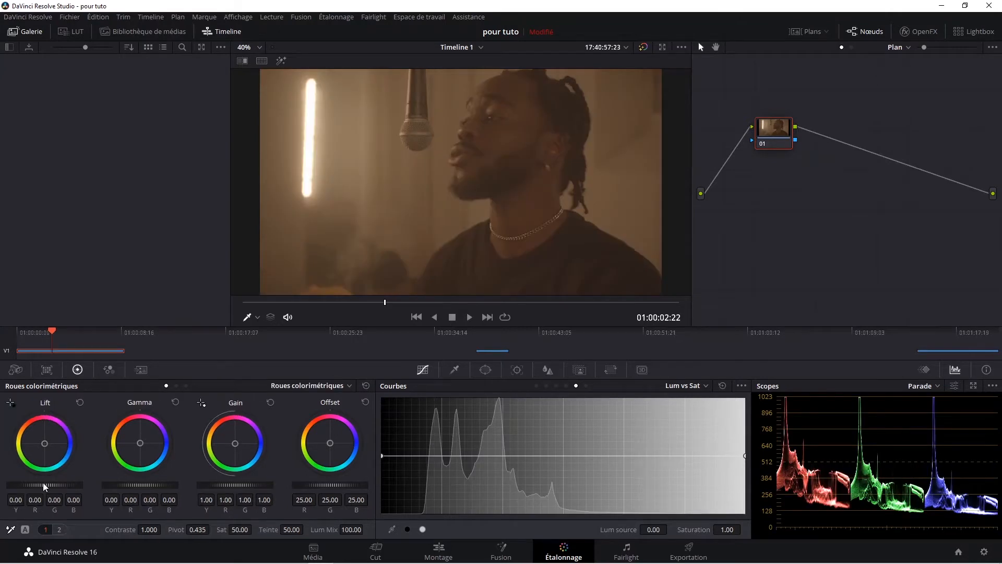
Balance node 01 with Lift -0.05, Gamma 0.03 and Gain 1.07, and add a second serial node with increased saturation
{"action": "left_click_drag", "start_coordinate": [45, 485], "coordinate": [36, 485]}
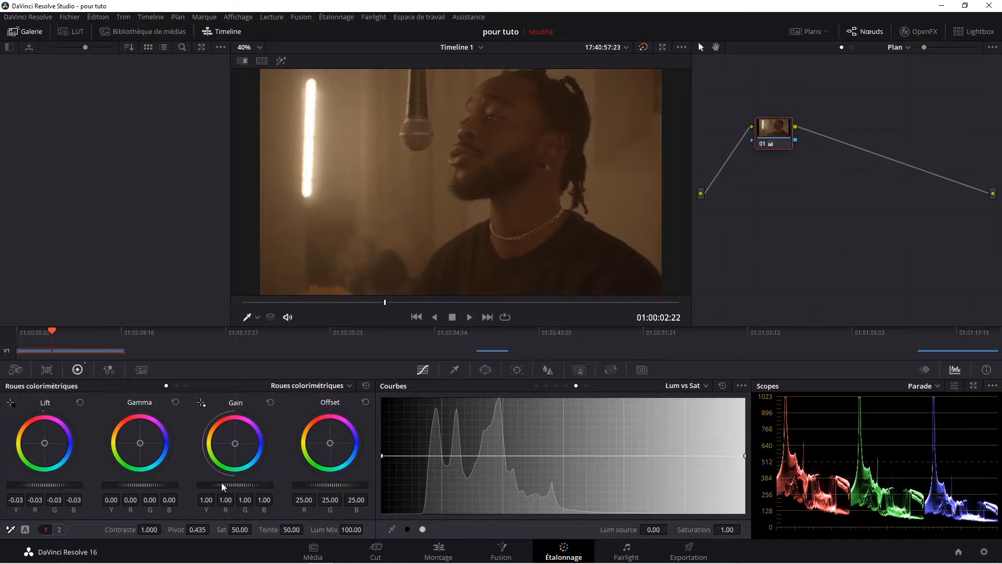
{"action": "left_click_drag", "start_coordinate": [235, 485], "coordinate": [239, 485]}
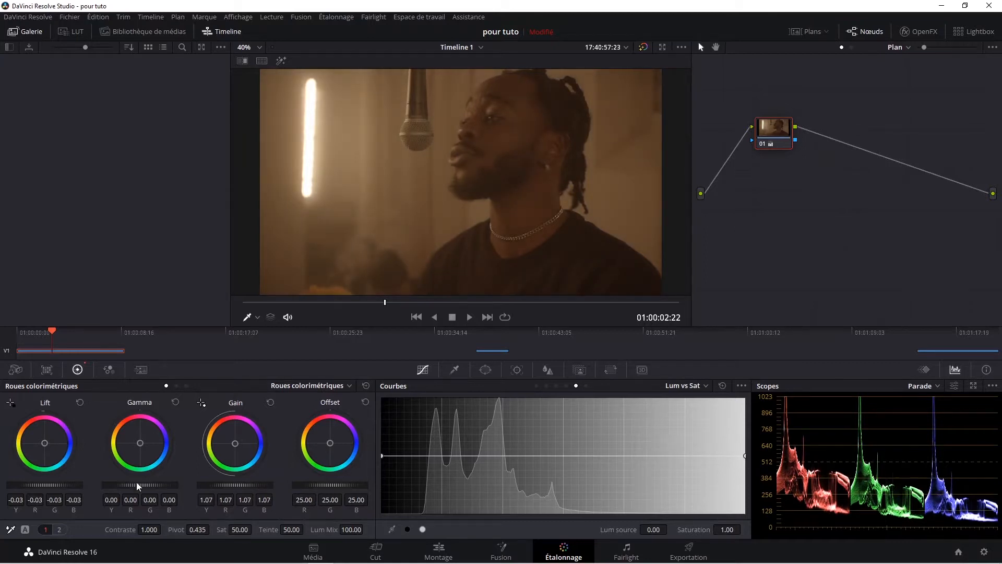
{"action": "left_click_drag", "start_coordinate": [145, 485], "coordinate": [149, 486]}
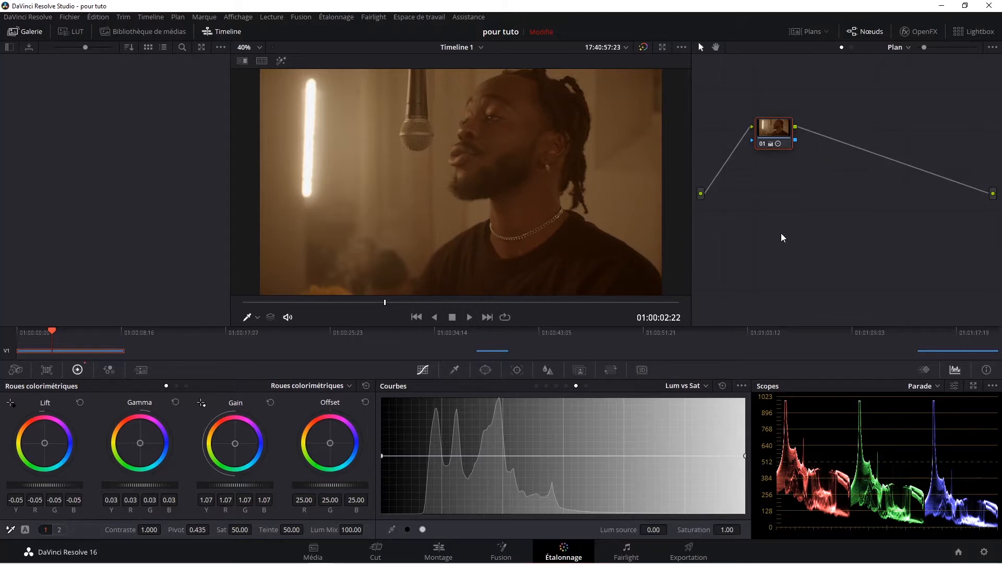
{"action": "key", "text": "alt+s"}
{"action": "left_click_drag", "start_coordinate": [240, 530], "coordinate": [254, 529]}
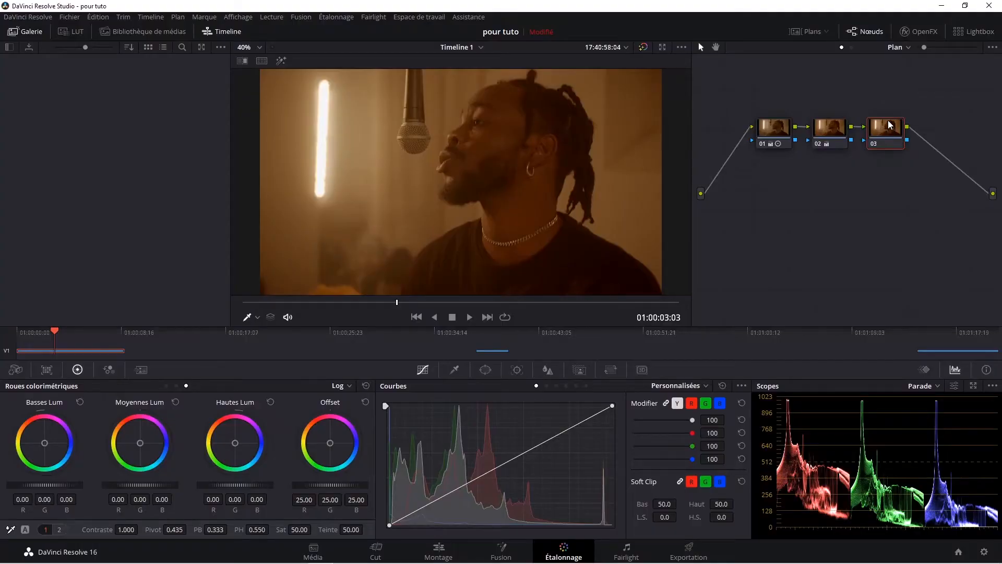
Use the Lum vs Sat curve on node 03 to raise saturation in the midtones and pull it down in the shadows
{"action": "left_click", "coordinate": [455, 369]}
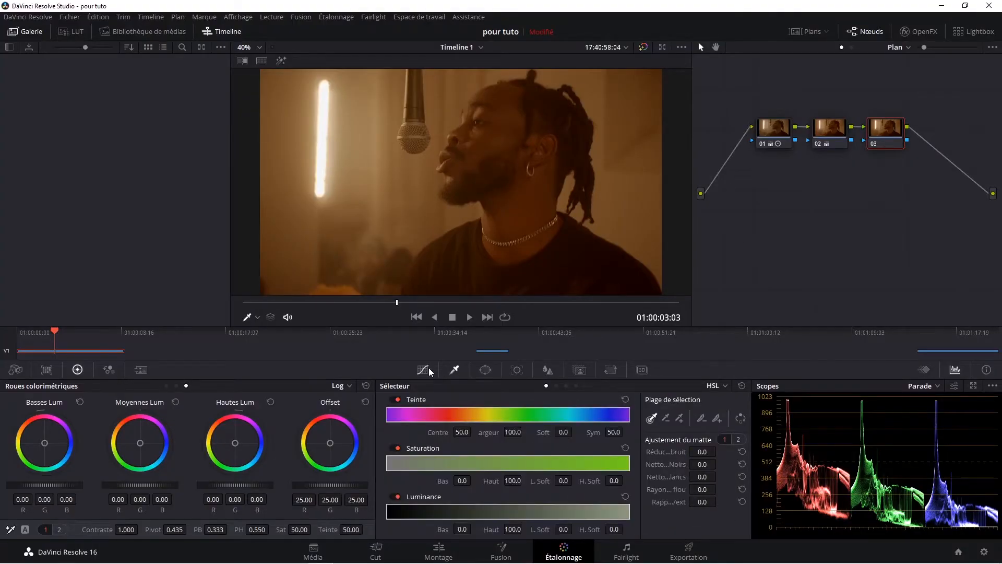
{"action": "left_click", "coordinate": [431, 371]}
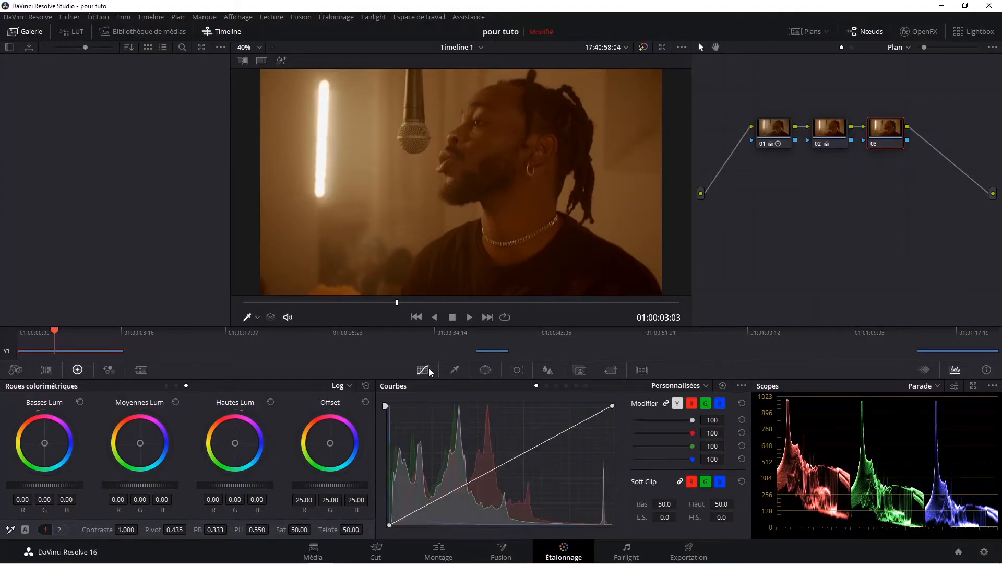
{"action": "left_click", "coordinate": [576, 386]}
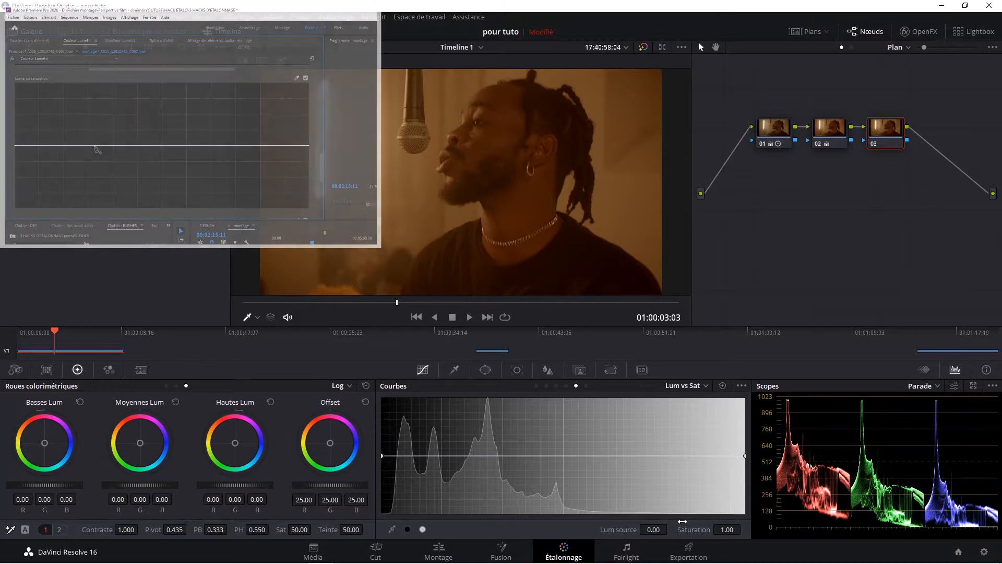
{"action": "left_click", "coordinate": [550, 454]}
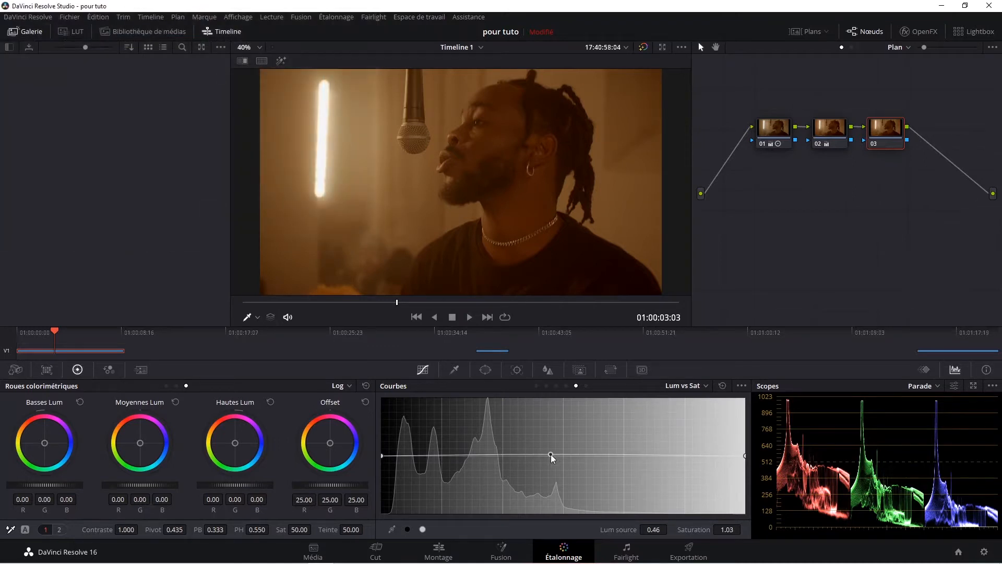
{"action": "left_click_drag", "start_coordinate": [550, 454], "coordinate": [552, 414]}
{"action": "left_click_drag", "start_coordinate": [382, 458], "coordinate": [368, 541]}
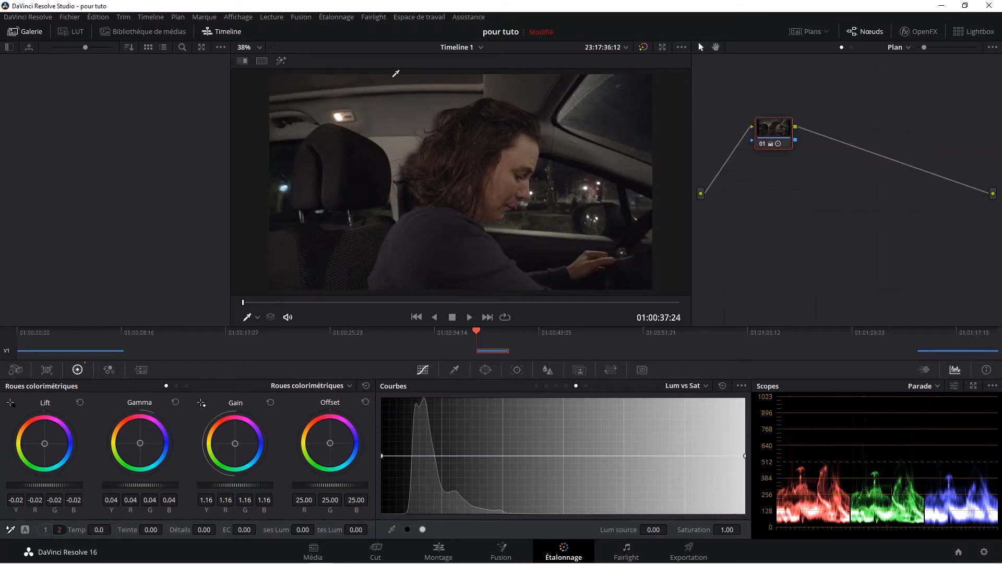
{"action": "key", "text": "alt+s"}
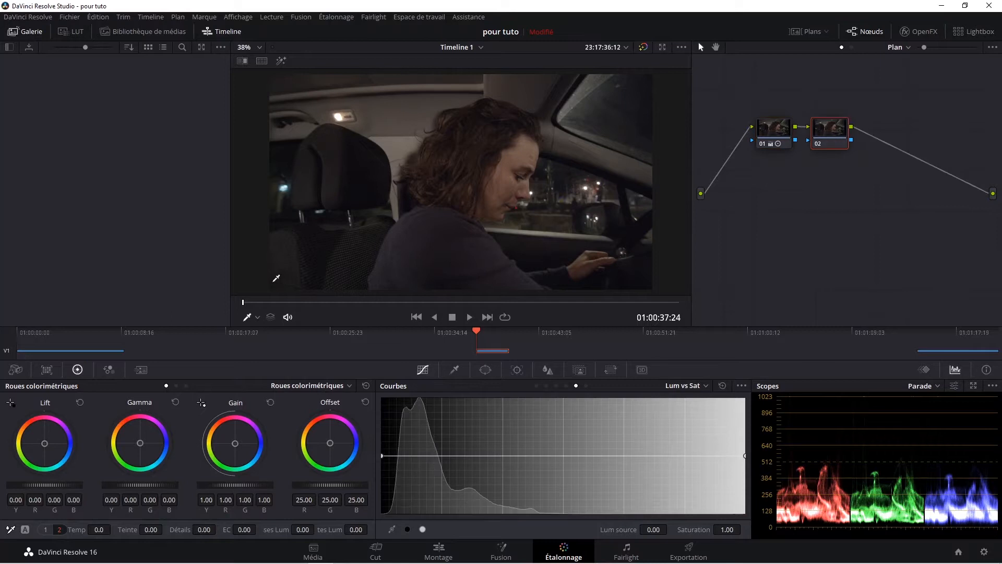
{"action": "left_click_drag", "start_coordinate": [226, 486], "coordinate": [210, 483]}
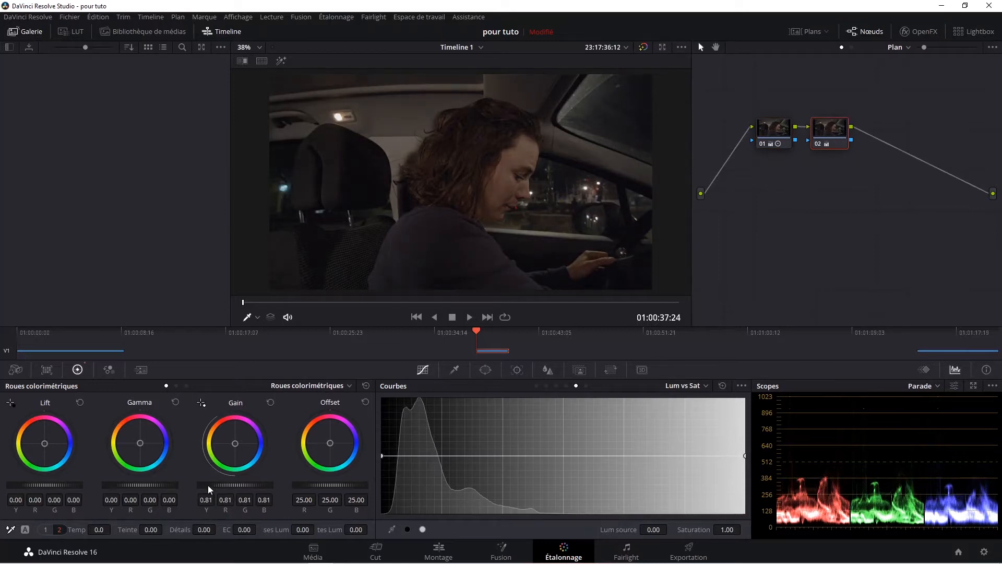
{"action": "left_click_drag", "start_coordinate": [140, 486], "coordinate": [134, 485]}
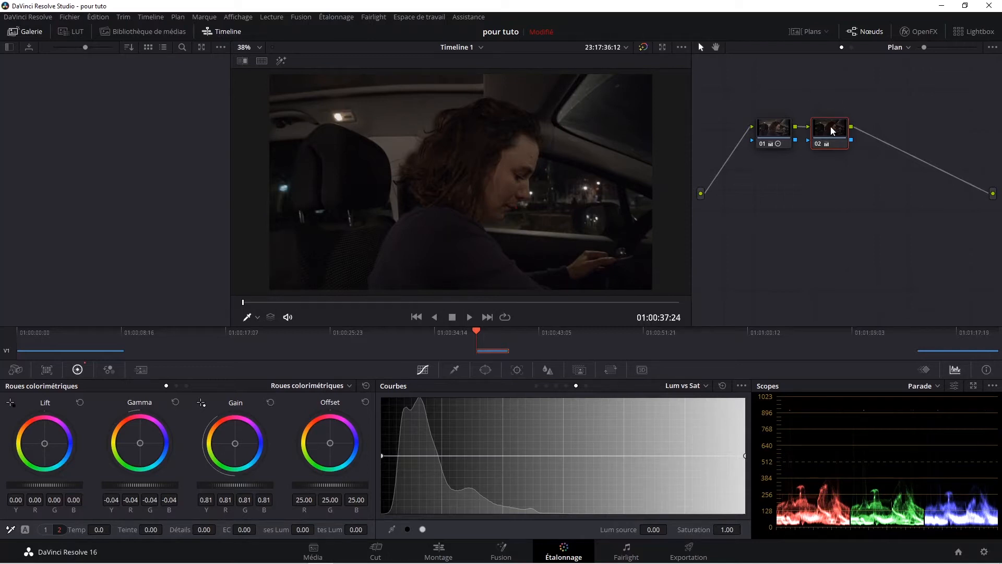
{"action": "key", "text": "Delete"}
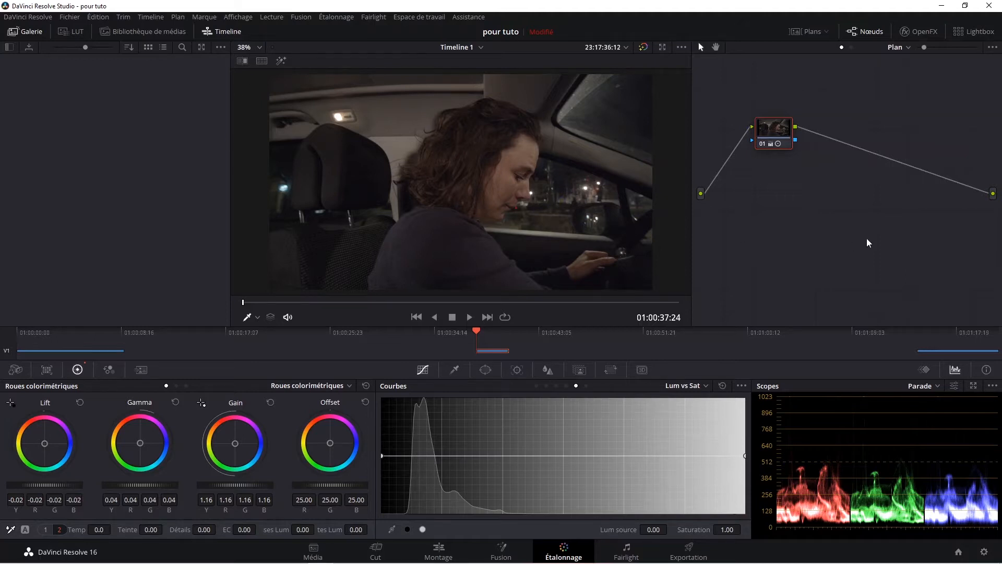
Add a serial node with a tilted elliptical Power Window around the driver's face and set its Gain to 1.02
{"action": "key", "text": "alt+s"}
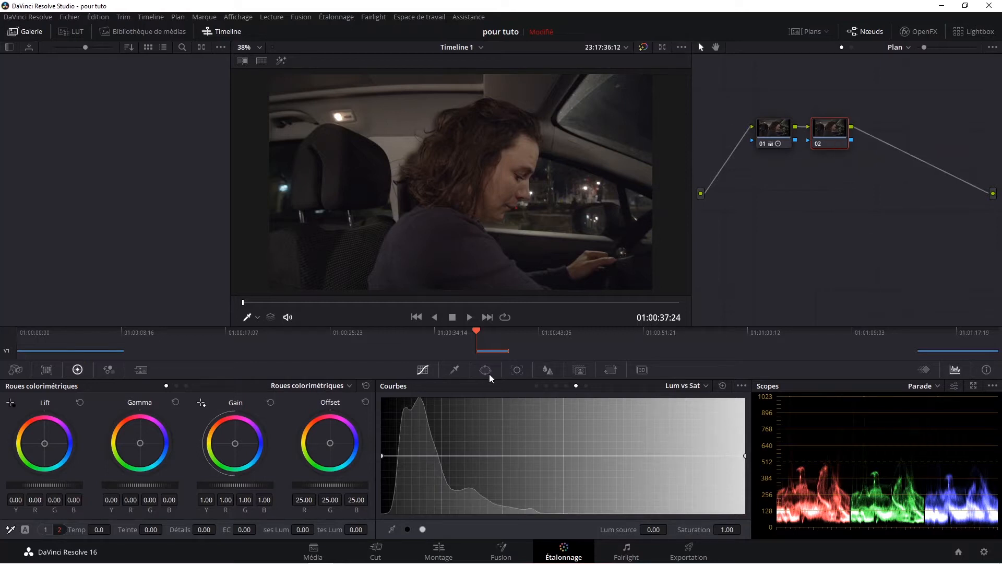
{"action": "left_click", "coordinate": [486, 370]}
{"action": "left_click", "coordinate": [400, 439]}
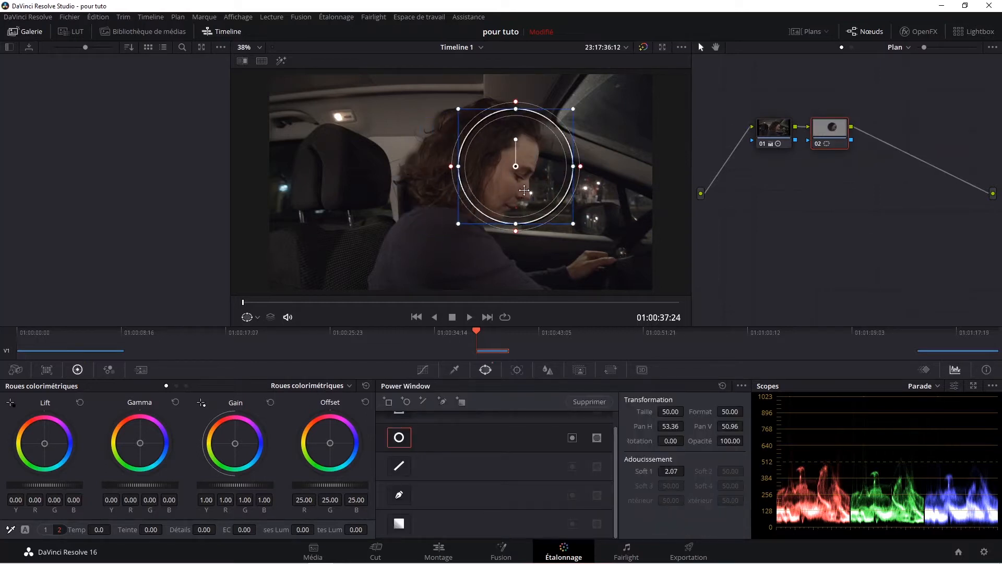
{"action": "left_click_drag", "start_coordinate": [244, 506], "coordinate": [292, 506]}
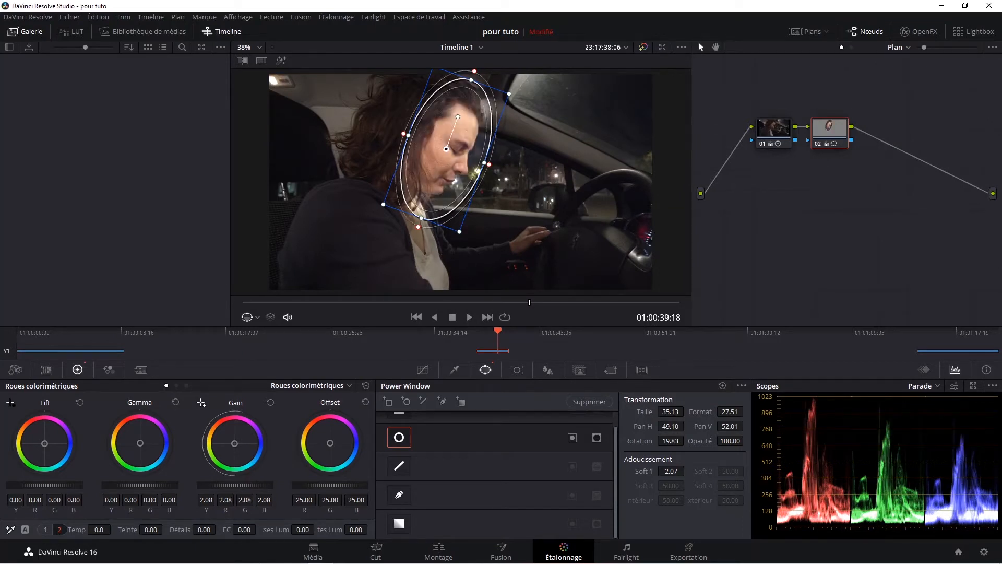
{"action": "left_click_drag", "start_coordinate": [266, 491], "coordinate": [219, 490]}
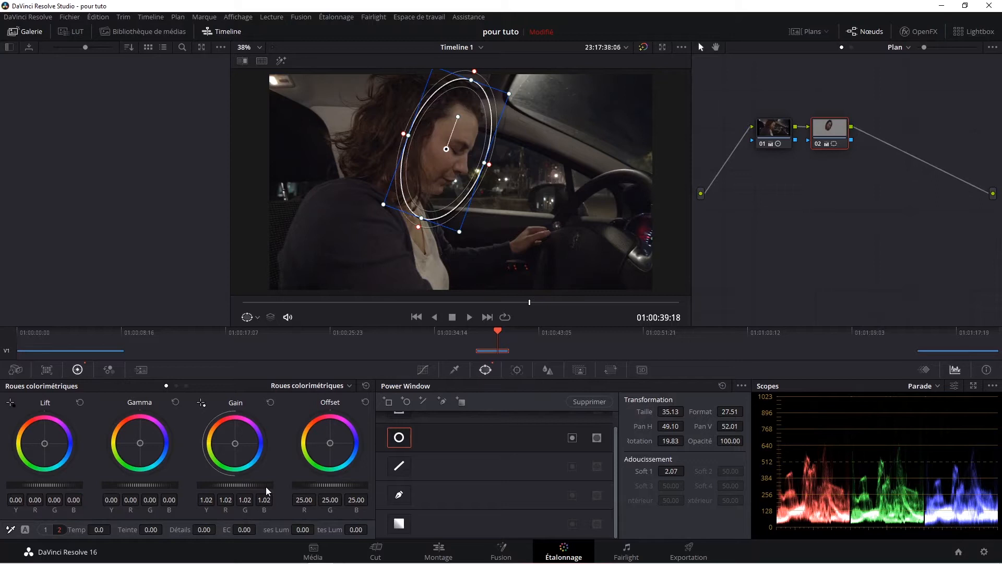
Invert the face window so the grade affects its surroundings, and increase its softness to 5.58
{"action": "left_click", "coordinate": [572, 438]}
{"action": "left_click_drag", "start_coordinate": [489, 165], "coordinate": [496, 167]}
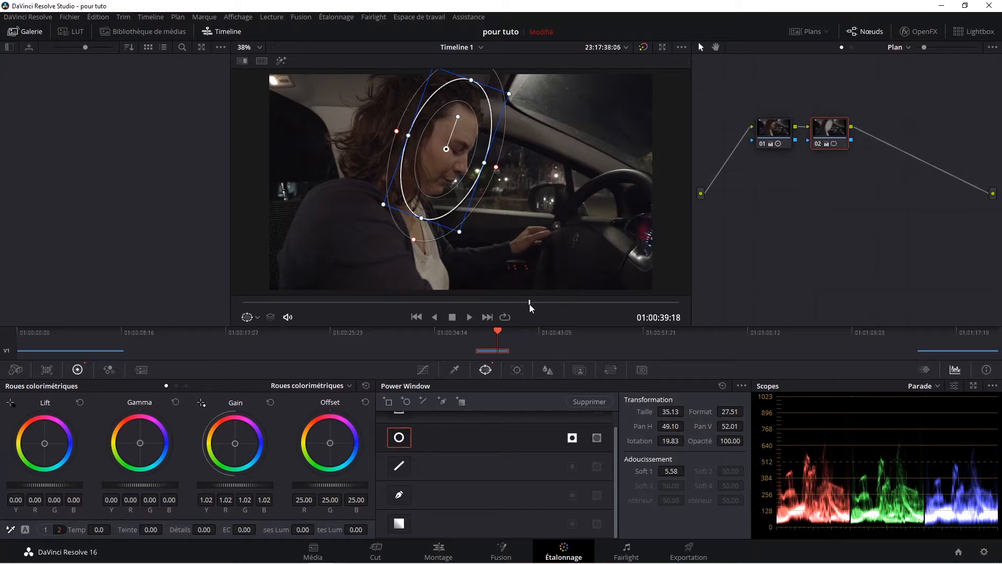
{"action": "mouse_move", "coordinate": [534, 302]}
{"action": "left_mouse_down"}
{"action": "mouse_move", "coordinate": [672, 300]}
{"action": "mouse_move", "coordinate": [529, 303]}
{"action": "left_mouse_up"}
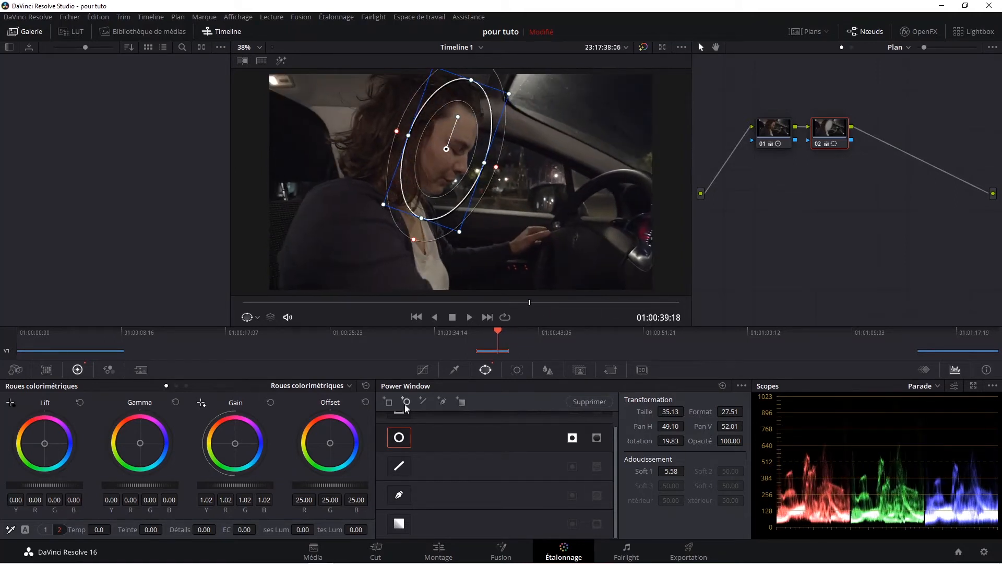
Track the face window forward to the clip's end and backward to its start, and scrub through to check it
{"action": "left_click", "coordinate": [518, 370]}
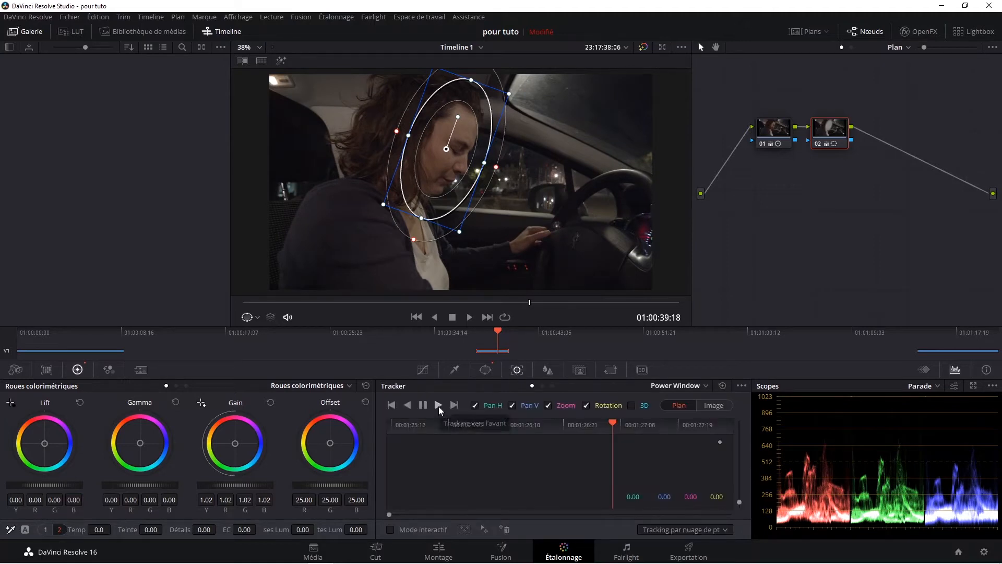
{"action": "left_click", "coordinate": [439, 405]}
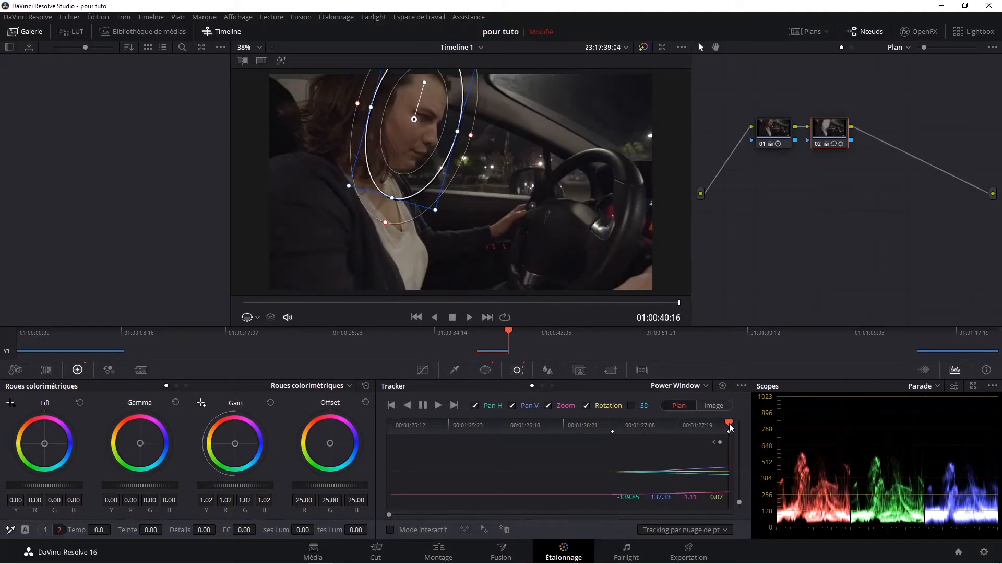
{"action": "left_click", "coordinate": [613, 420]}
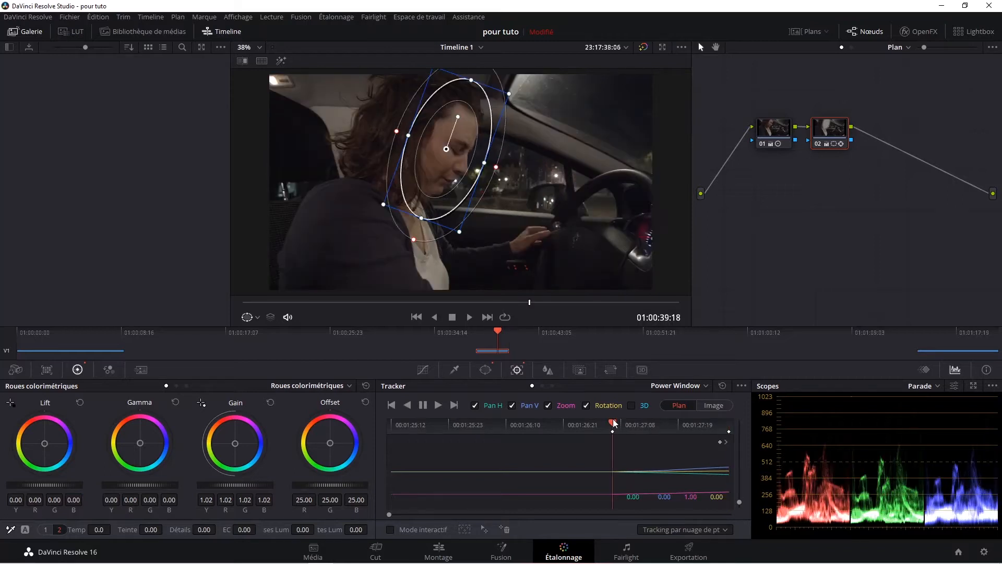
{"action": "left_click", "coordinate": [407, 405]}
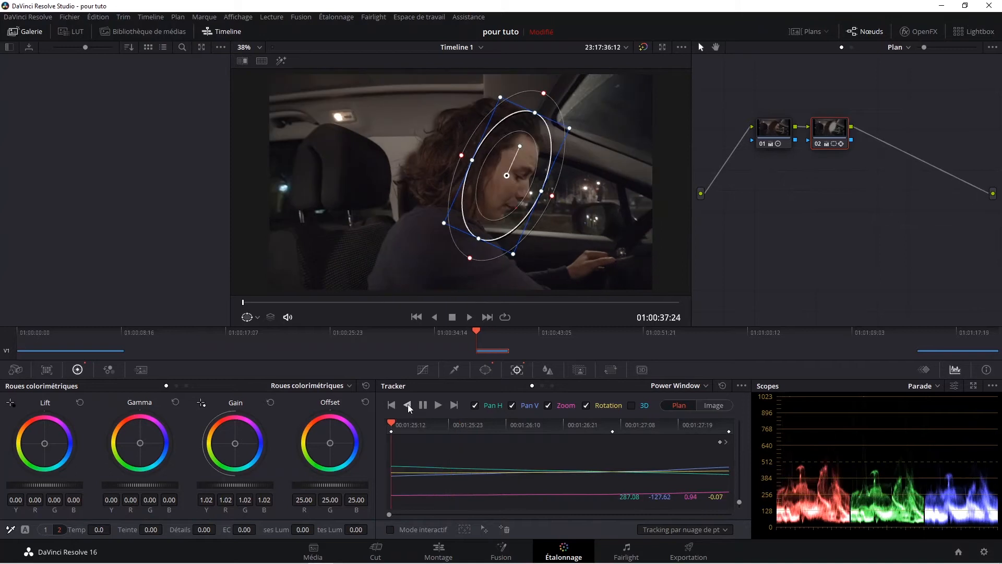
{"action": "left_click_drag", "start_coordinate": [243, 302], "coordinate": [451, 302]}
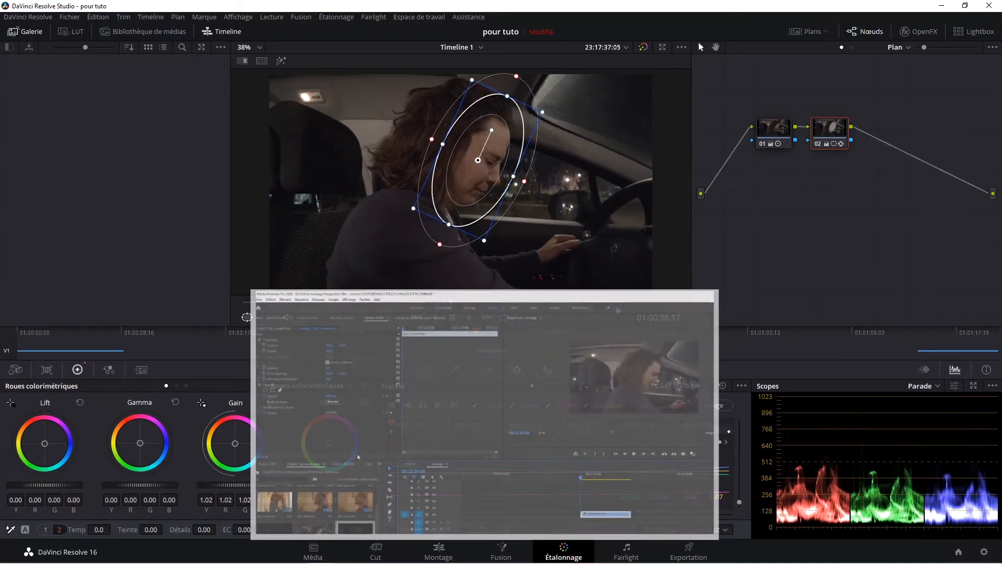
Switch to Premiere Pro and place an ellipse mask over the driver's face on the same shot
{"action": "left_click_drag", "start_coordinate": [618, 310], "coordinate": [678, 309]}
{"action": "left_click", "coordinate": [265, 390]}
{"action": "left_click_drag", "start_coordinate": [634, 364], "coordinate": [642, 355]}
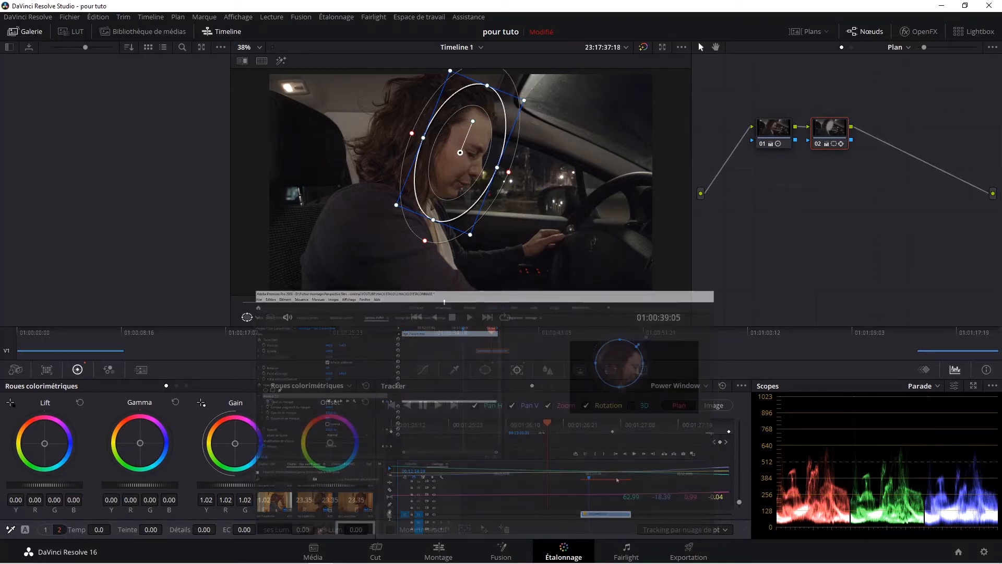
Return to DaVinci Resolve and darken the area around the face on node 02 with Gain 0.88, Gamma -0.03 and Lift 0.01
{"action": "left_click_drag", "start_coordinate": [330, 485], "coordinate": [303, 485]}
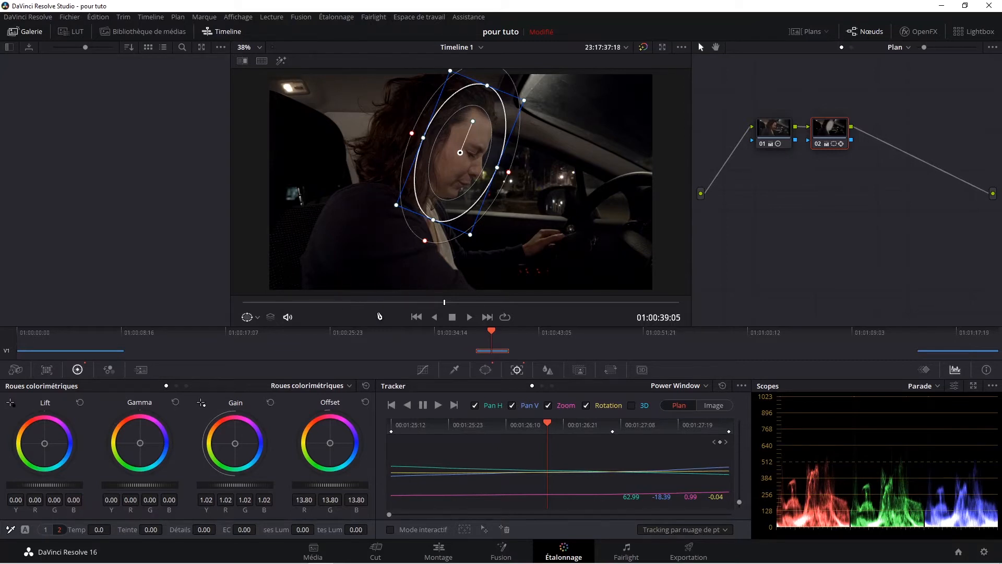
{"action": "left_click", "coordinate": [366, 402]}
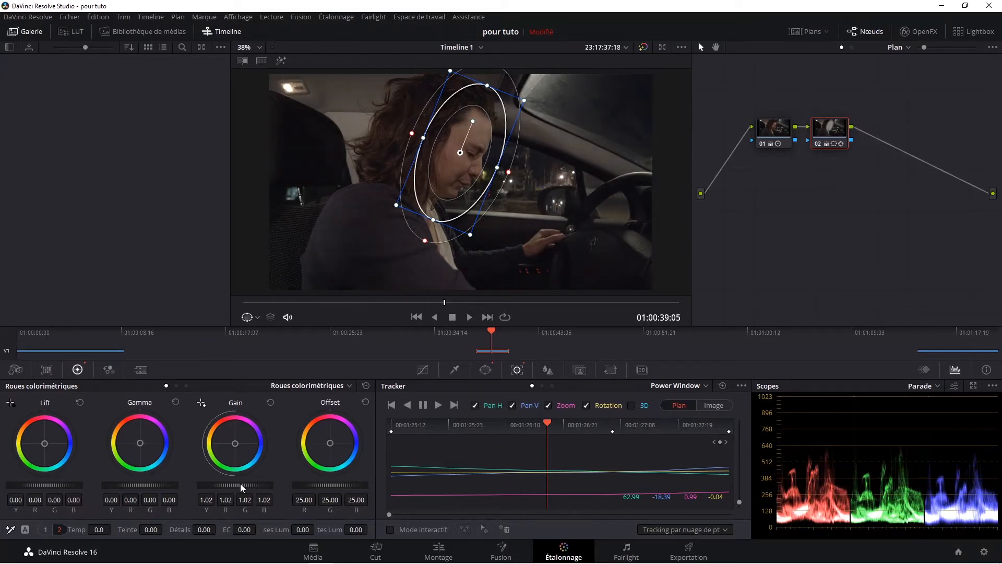
{"action": "left_click_drag", "start_coordinate": [246, 485], "coordinate": [119, 485]}
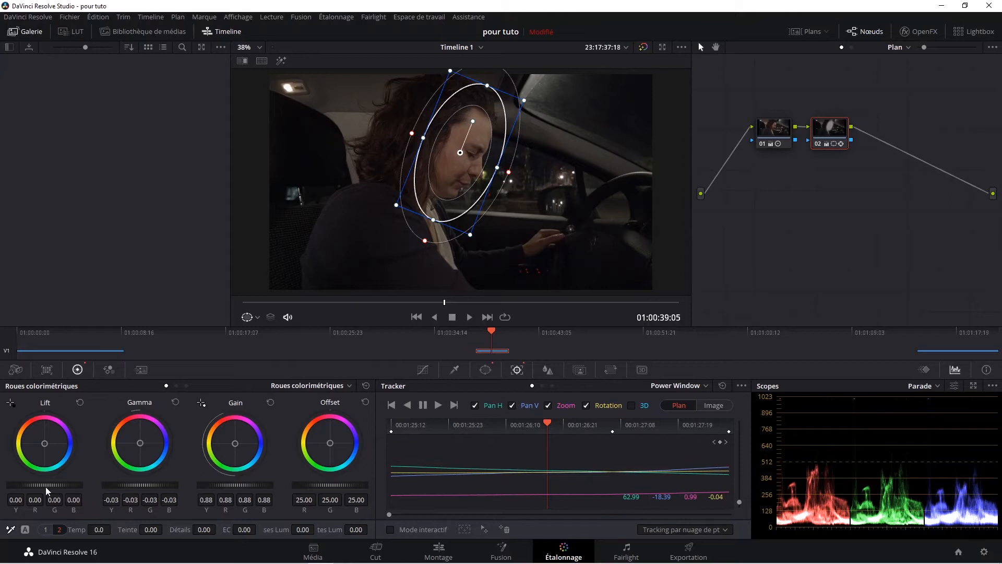
{"action": "left_click_drag", "start_coordinate": [45, 485], "coordinate": [50, 485]}
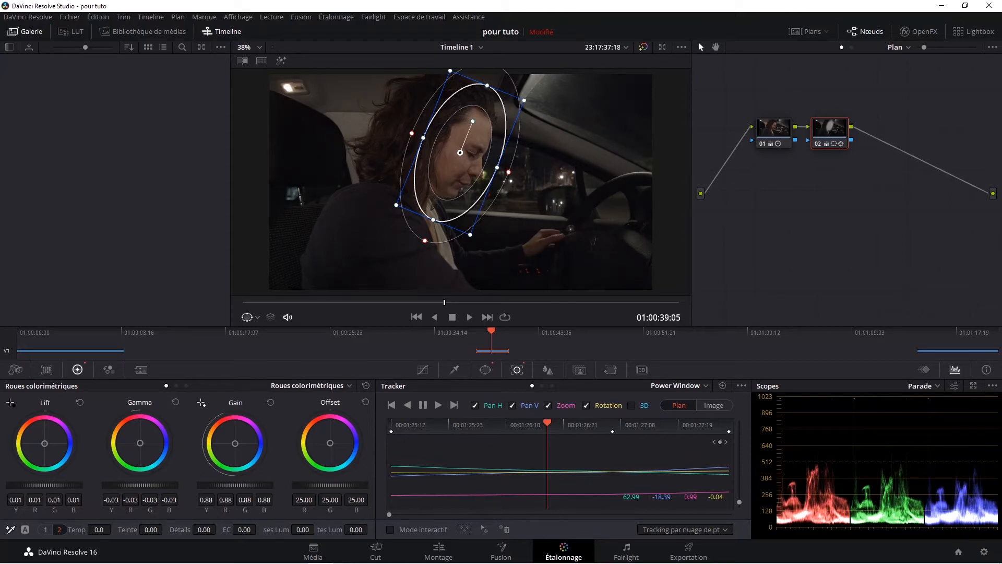
Compare the car shot with and without the face-window grade on node 02
{"action": "left_click", "coordinate": [774, 131]}
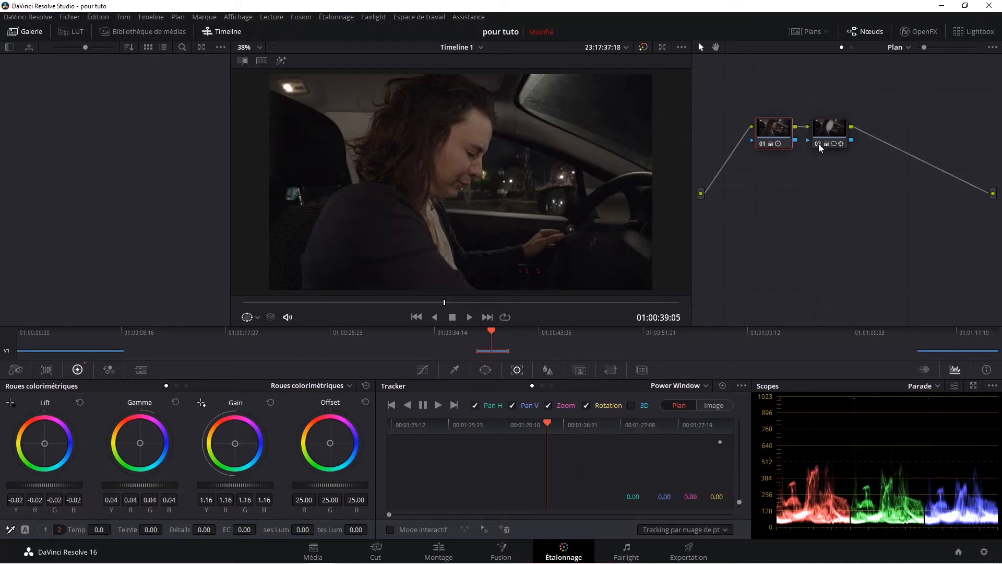
{"action": "left_click", "coordinate": [819, 143]}
{"action": "left_click", "coordinate": [818, 143]}
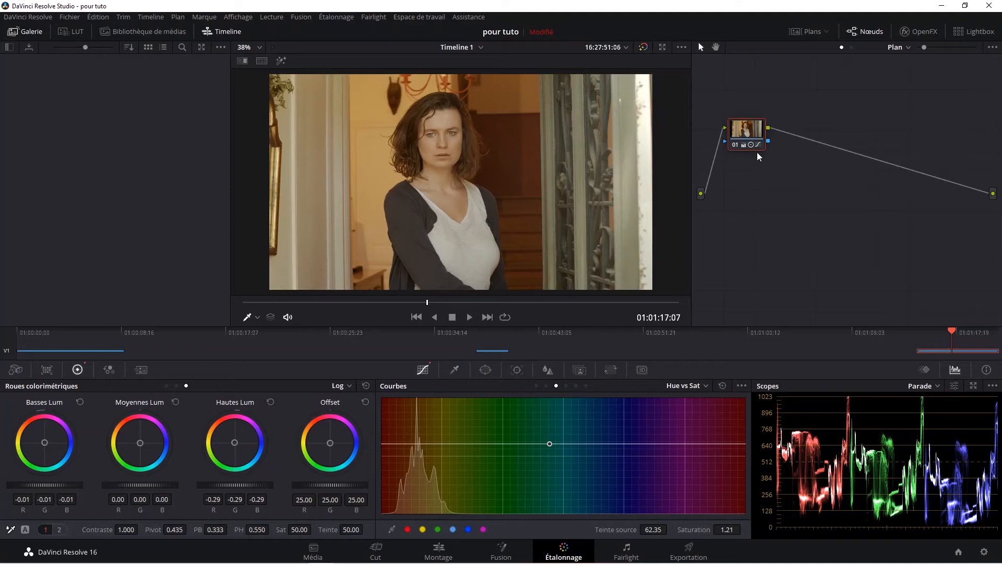
Compare the doorway shot with and without the grade on node 01, and scrub through the clip
{"action": "left_click", "coordinate": [735, 145]}
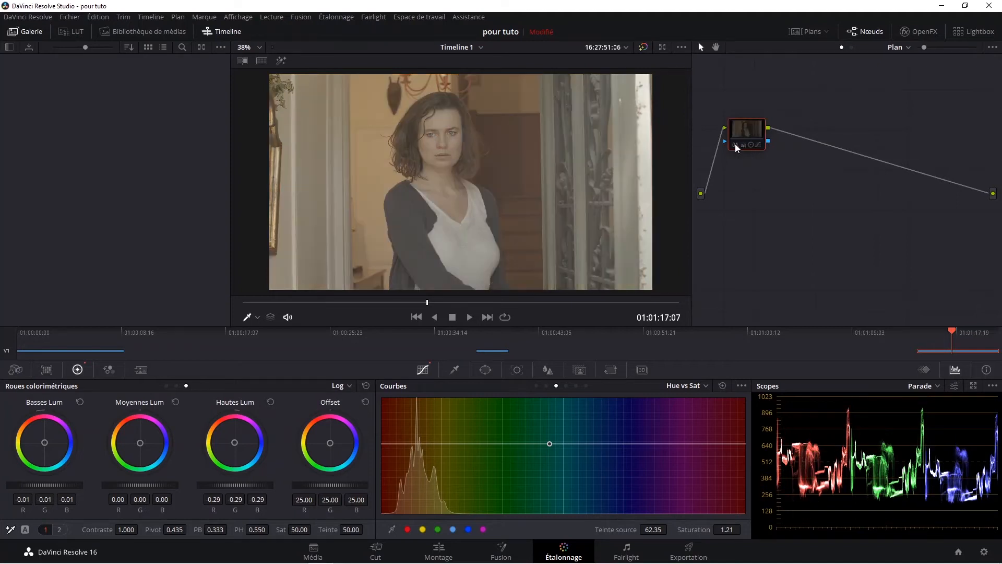
{"action": "left_click", "coordinate": [735, 145]}
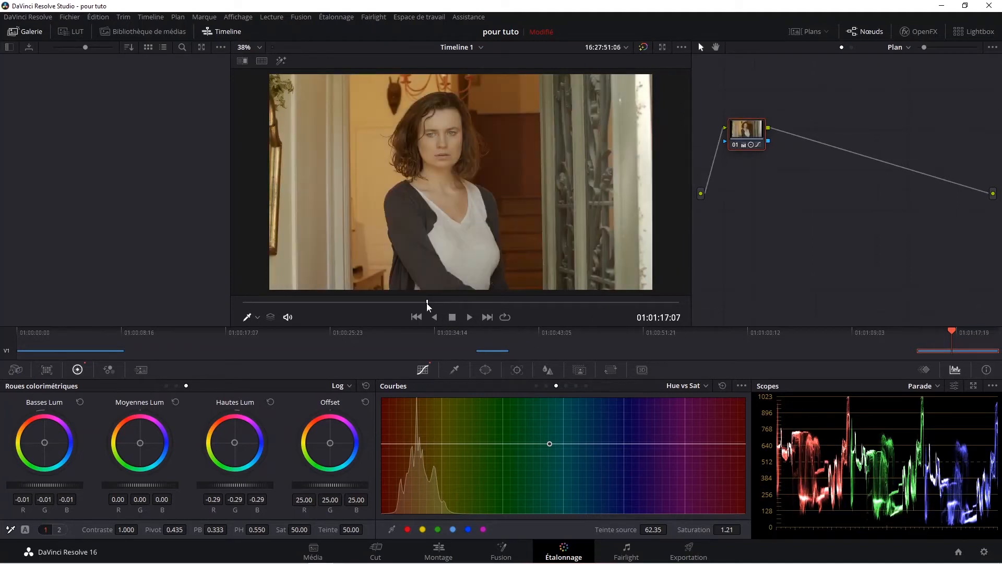
{"action": "left_click_drag", "start_coordinate": [428, 301], "coordinate": [453, 302]}
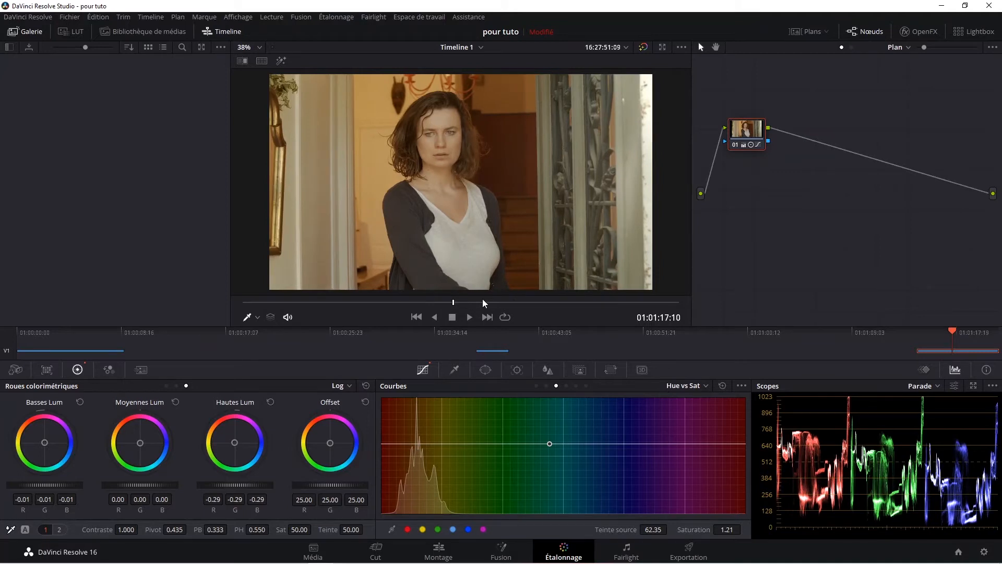
{"action": "left_click", "coordinate": [515, 302]}
{"action": "left_click_drag", "start_coordinate": [516, 302], "coordinate": [409, 302]}
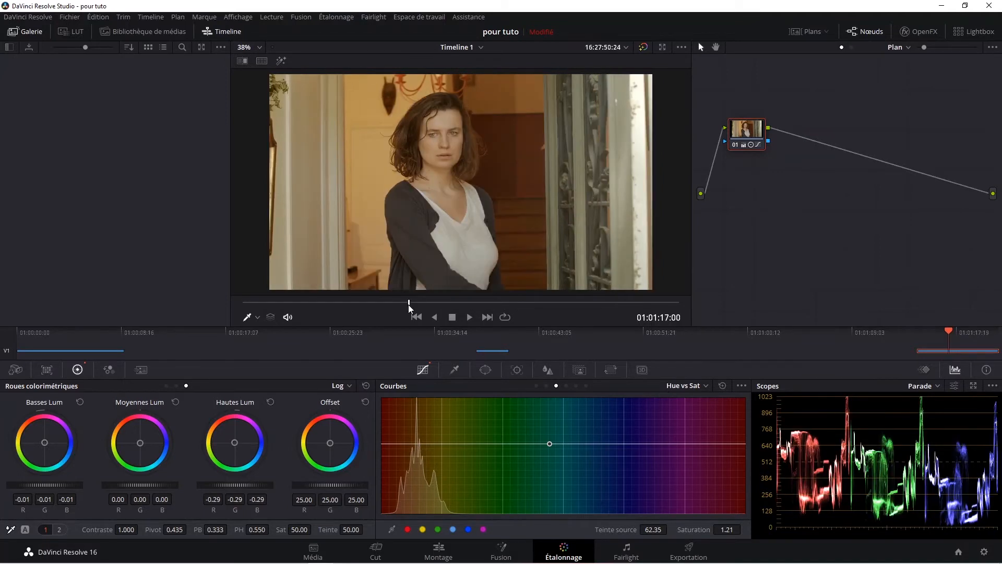
Add serial node 02 to the doorway shot, sample the woman's facial skin with the HSL qualifier and display the highlighted selection
{"action": "key", "text": "alt+s"}
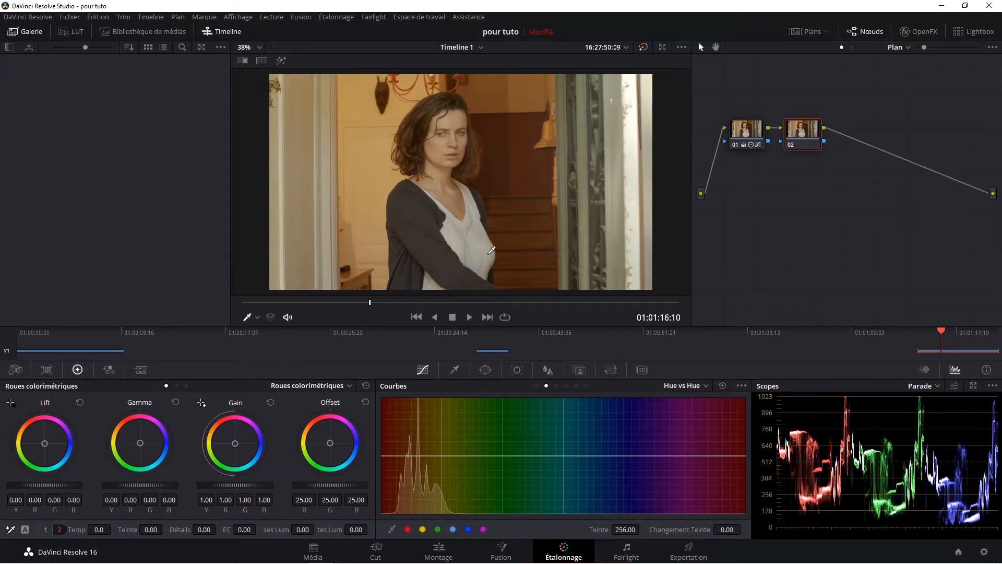
{"action": "left_click", "coordinate": [457, 368]}
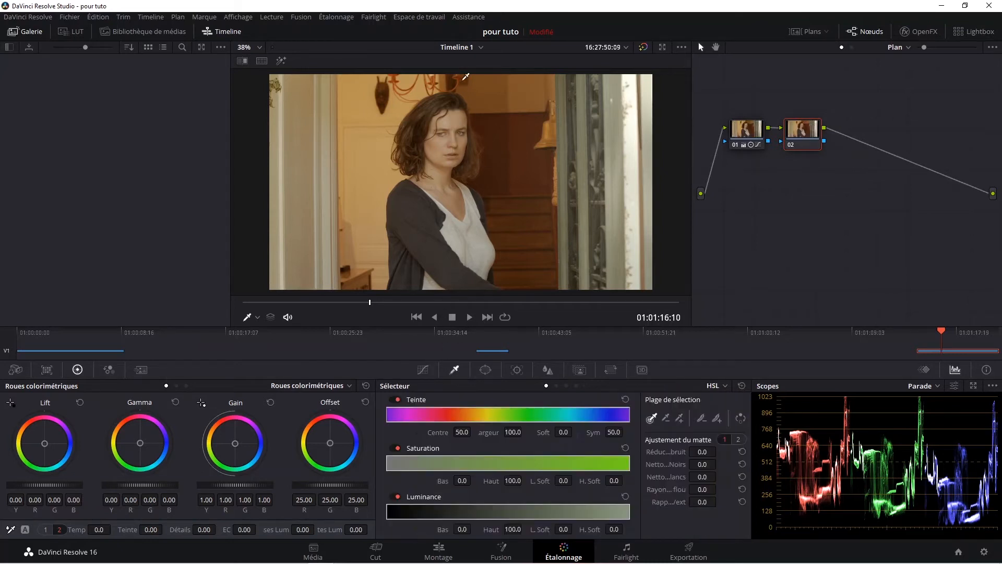
{"action": "left_click", "coordinate": [442, 145]}
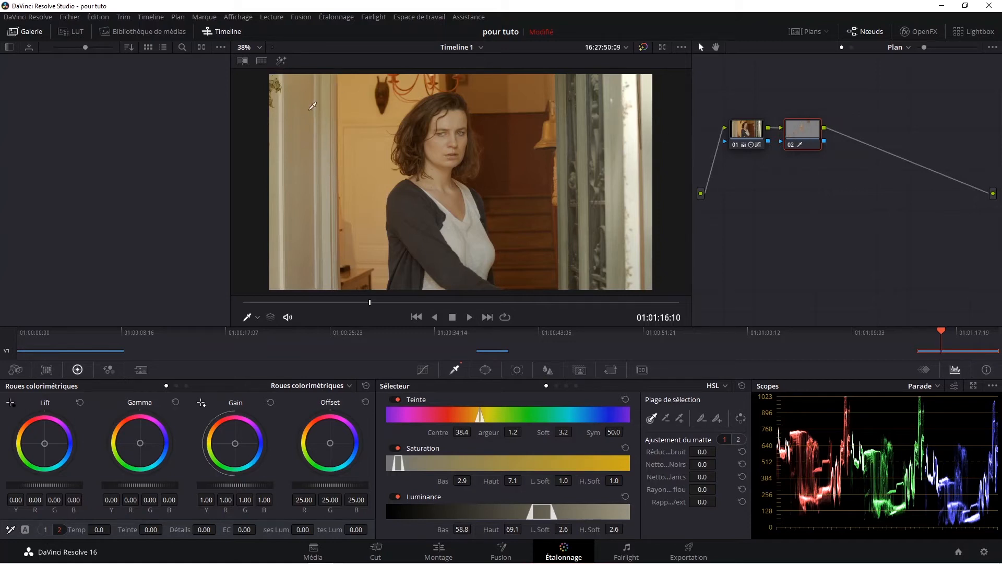
{"action": "left_click", "coordinate": [282, 61]}
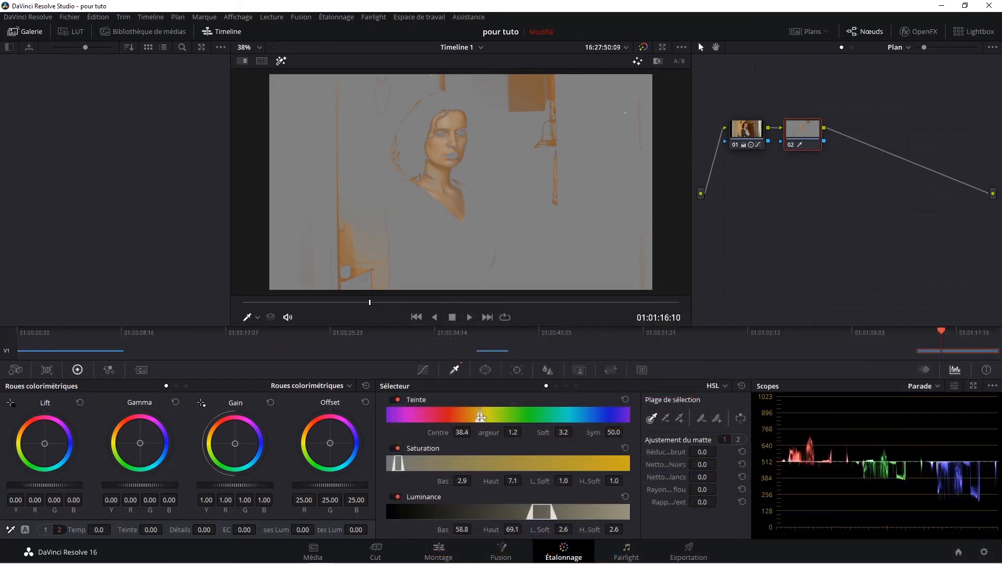
Refine the skin qualifier to hue width 11.5, saturation range 2.6 to 6.4 and luminance range 58.8 to 67.8
{"action": "left_click_drag", "start_coordinate": [480, 417], "coordinate": [469, 417]}
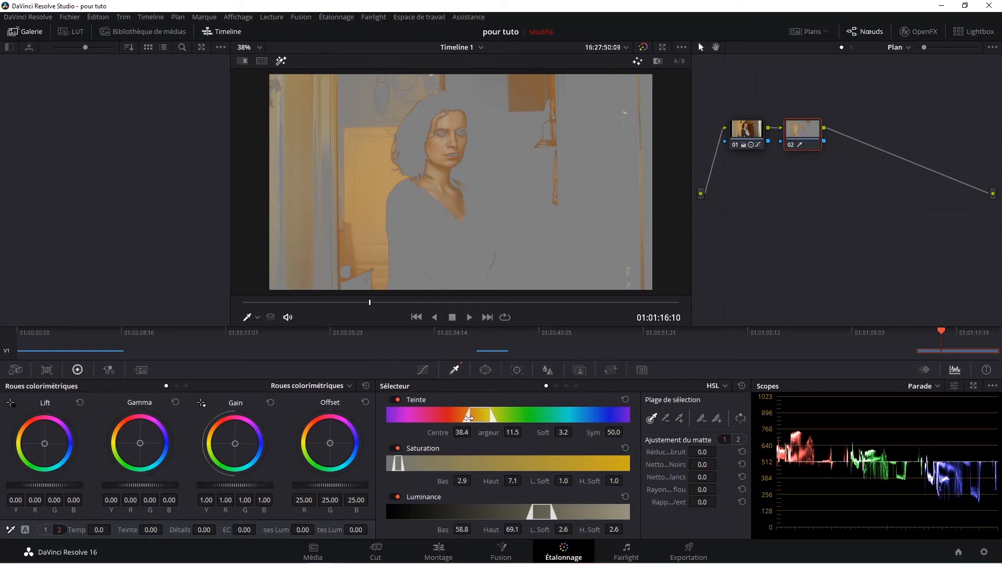
{"action": "mouse_move", "coordinate": [401, 462]}
{"action": "left_mouse_down"}
{"action": "mouse_move", "coordinate": [447, 463]}
{"action": "mouse_move", "coordinate": [399, 464]}
{"action": "left_mouse_up"}
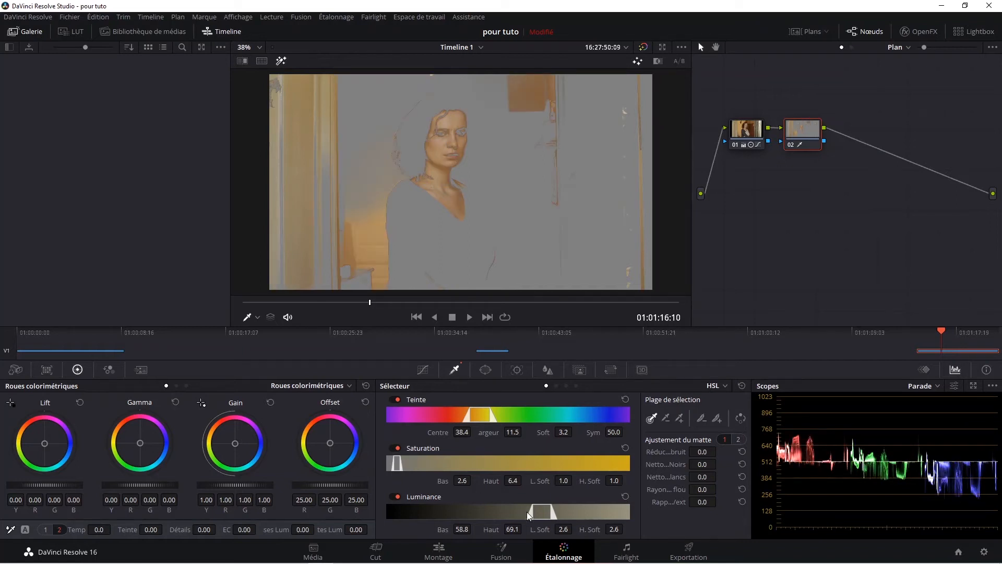
{"action": "left_click_drag", "start_coordinate": [533, 508], "coordinate": [518, 512]}
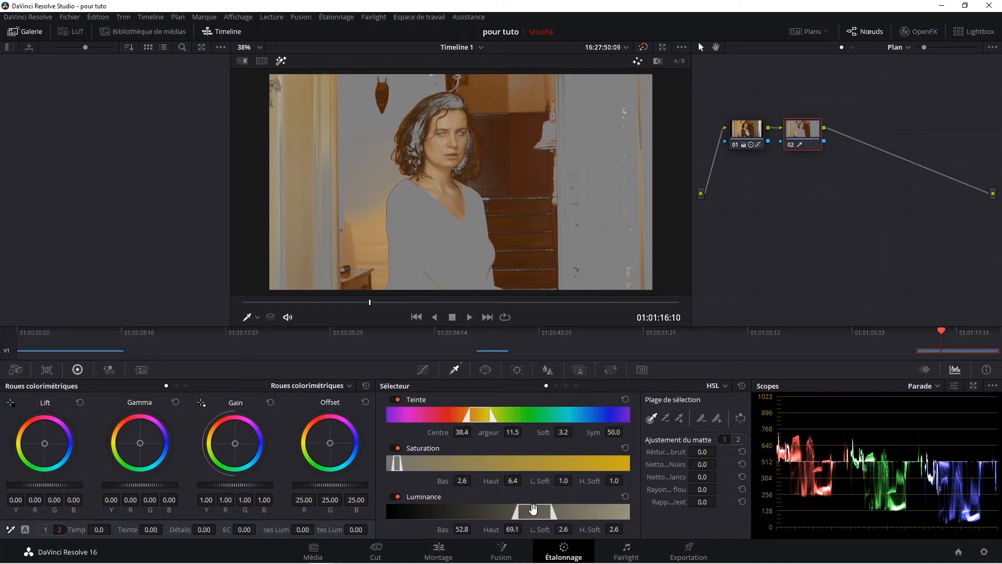
{"action": "left_click_drag", "start_coordinate": [520, 514], "coordinate": [548, 511]}
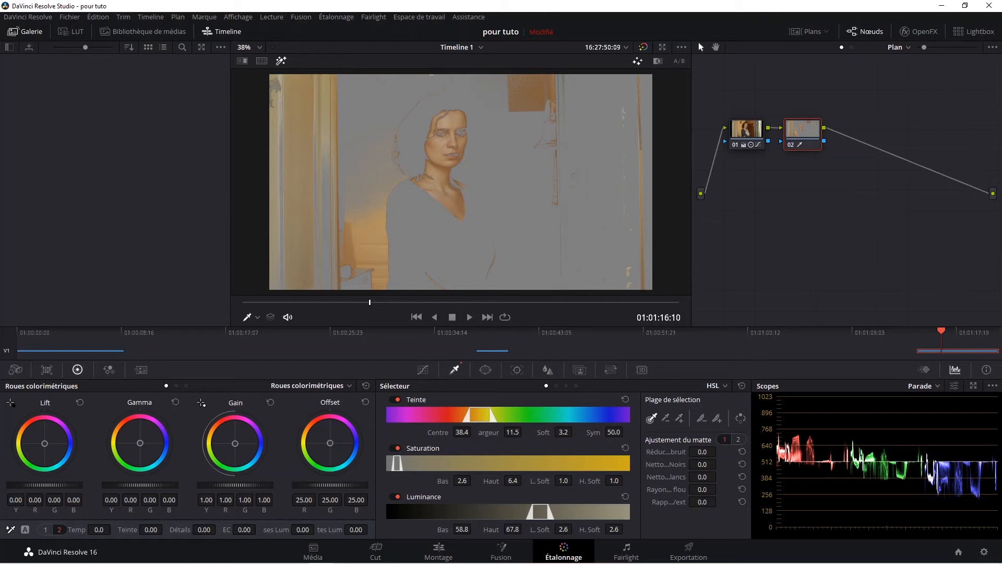
Clean up the skin matte with noise reduction 35.9, clean blacks 13.5 and clean whites 16.6, and lower the luminance low limit to 57.7
{"action": "left_click_drag", "start_coordinate": [660, 476], "coordinate": [660, 461]}
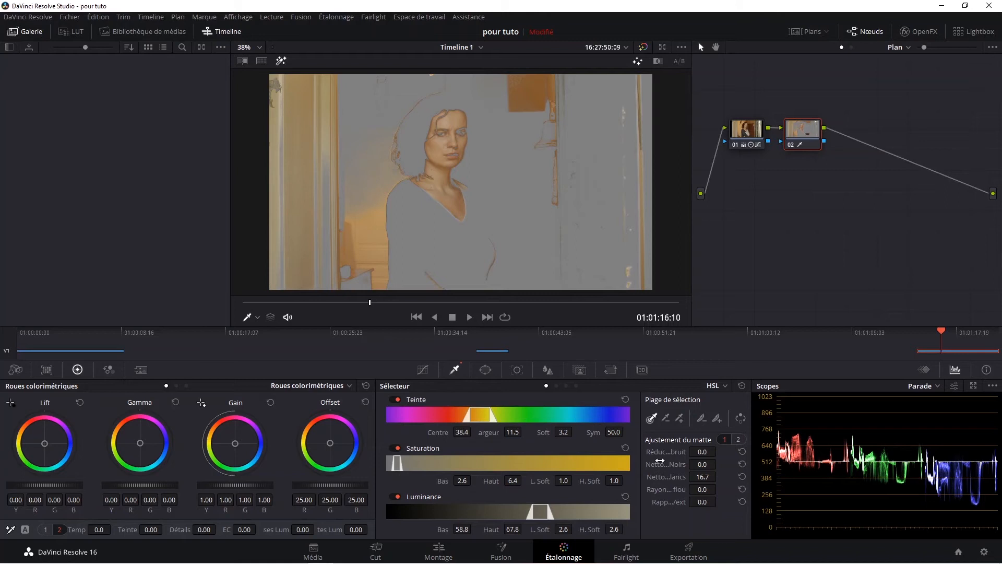
{"action": "left_click_drag", "start_coordinate": [660, 460], "coordinate": [653, 497]}
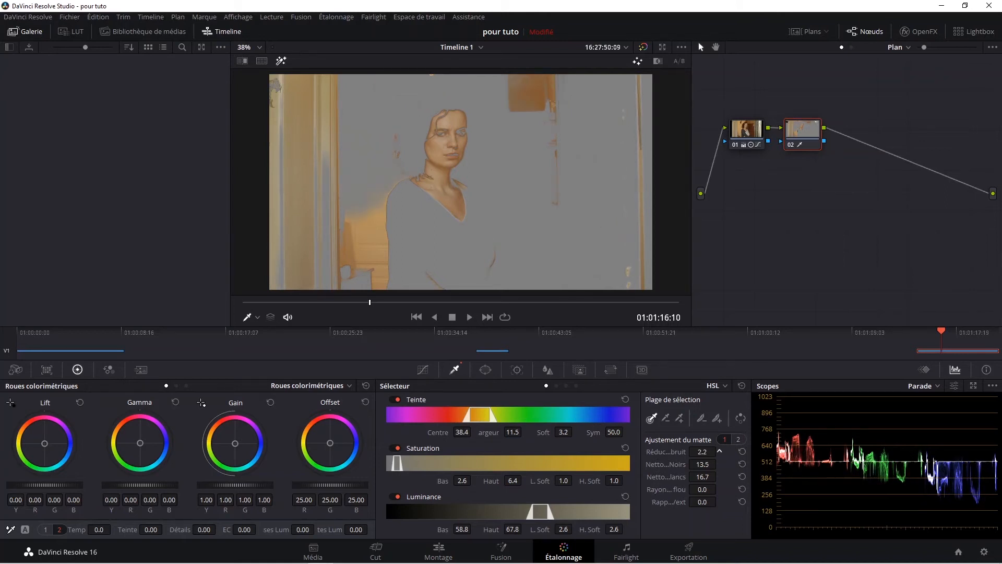
{"action": "left_click_drag", "start_coordinate": [720, 452], "coordinate": [717, 546]}
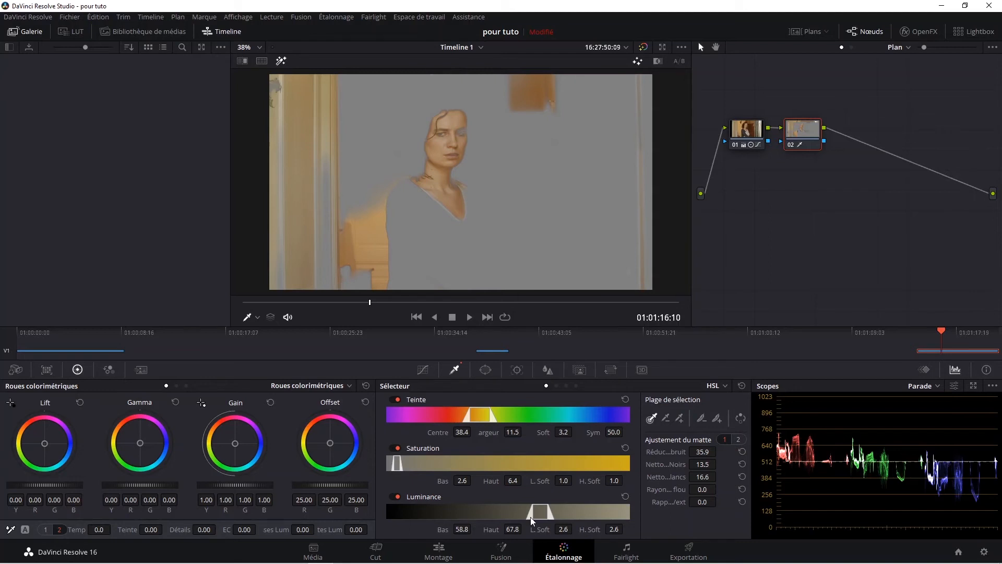
{"action": "left_click_drag", "start_coordinate": [533, 513], "coordinate": [530, 513]}
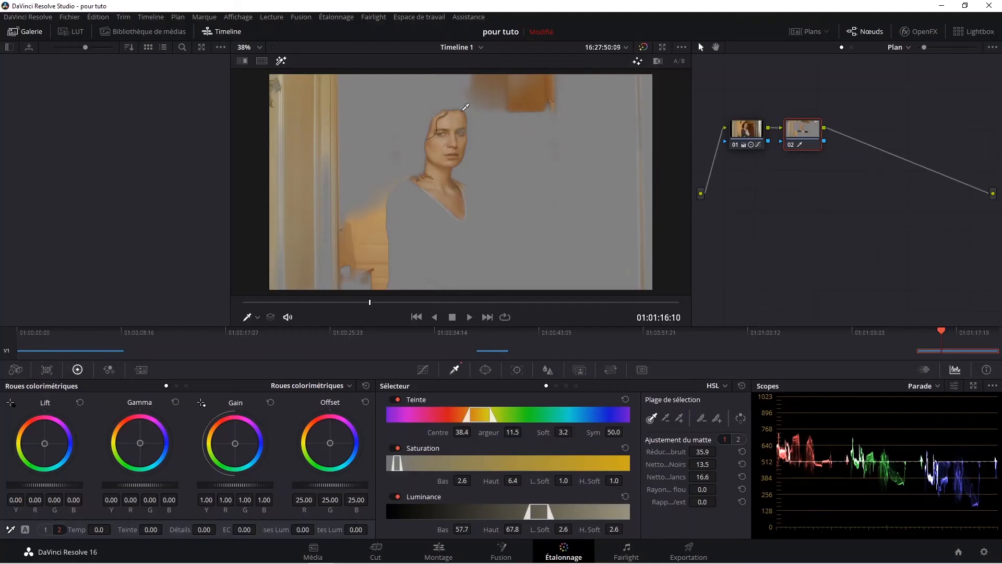
Limit the skin selection with a circular power window around the woman's face and neck, about 35.44 in size and 30.35 in aspect
{"action": "left_click", "coordinate": [485, 371]}
{"action": "left_click", "coordinate": [398, 439]}
{"action": "left_click_drag", "start_coordinate": [462, 171], "coordinate": [452, 146]}
{"action": "left_click_drag", "start_coordinate": [392, 151], "coordinate": [404, 163]}
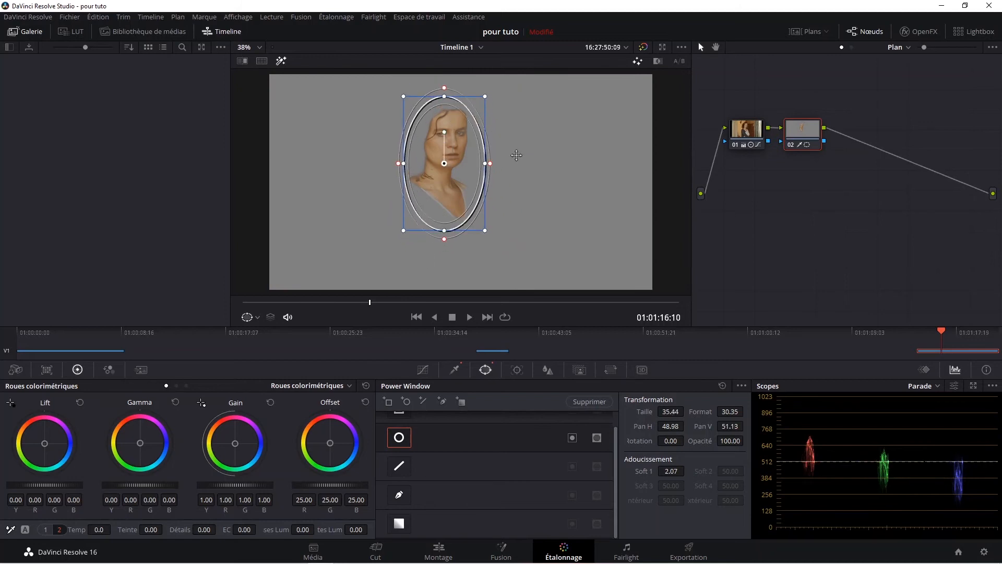
Track the face window backward and forward through the clip from frame 01:01:16:10
{"action": "left_click", "coordinate": [516, 371]}
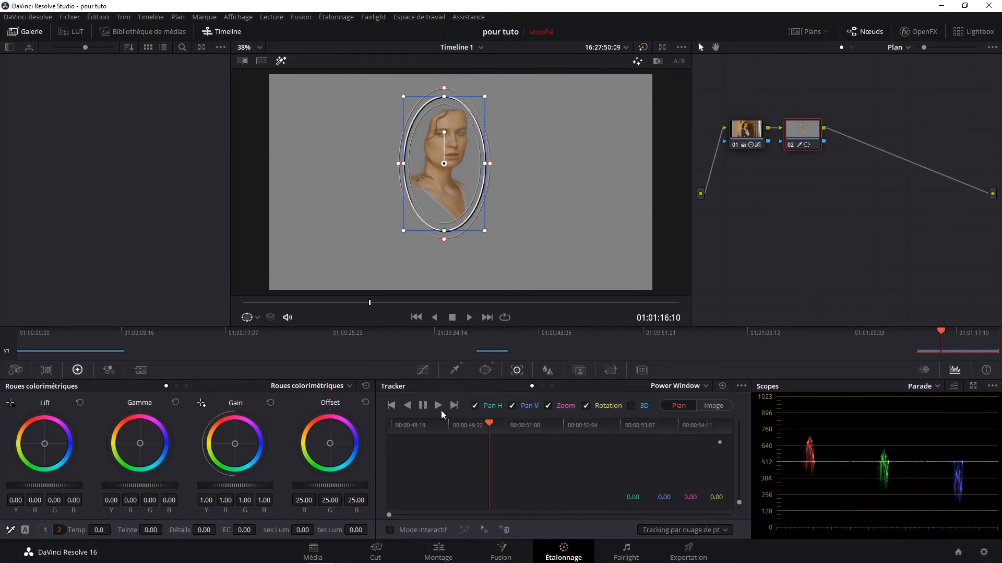
{"action": "left_click", "coordinate": [408, 407]}
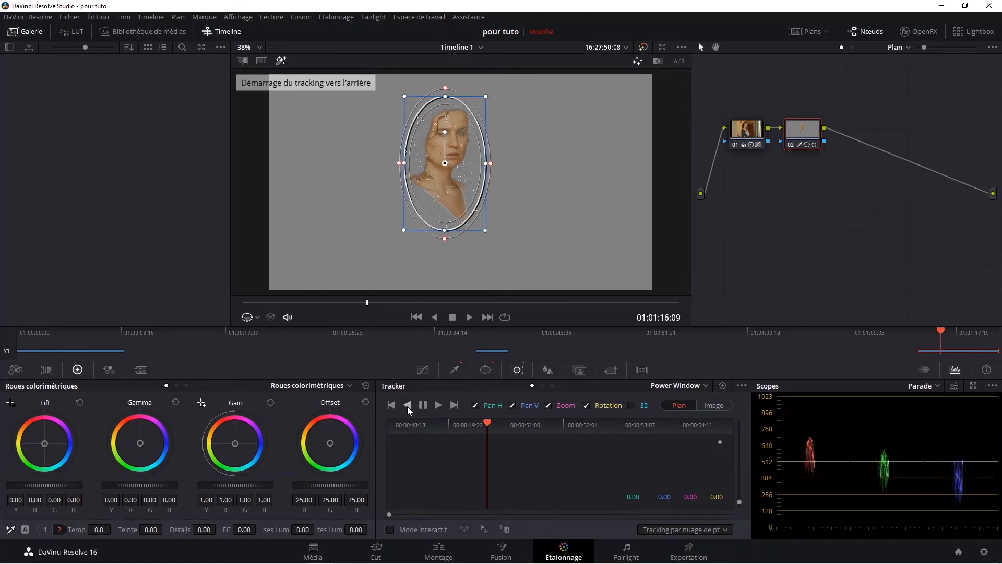
{"action": "left_click", "coordinate": [490, 426]}
{"action": "left_click", "coordinate": [438, 405]}
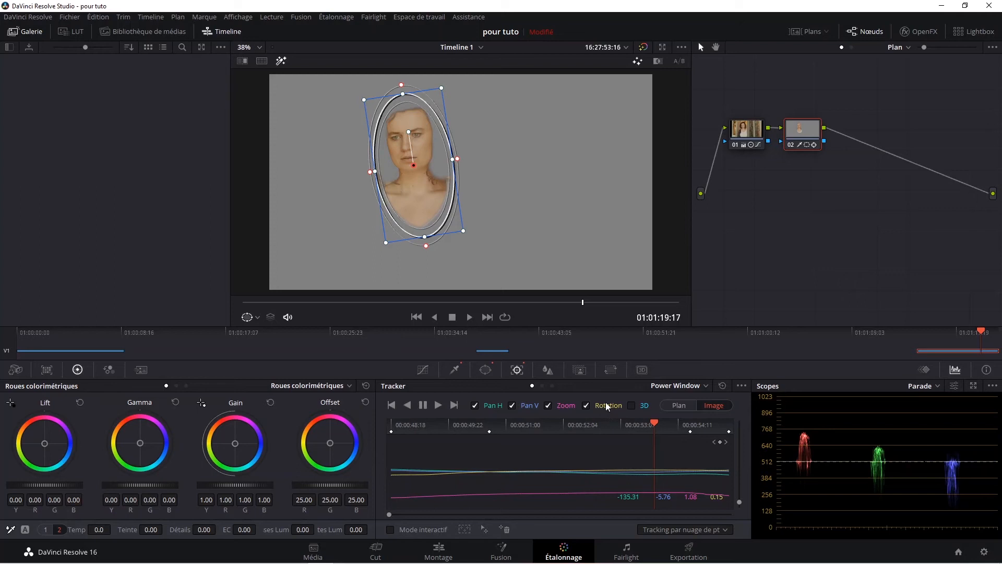
{"action": "left_click_drag", "start_coordinate": [51, 442], "coordinate": [47, 447]}
{"action": "double_click", "coordinate": [47, 447]}
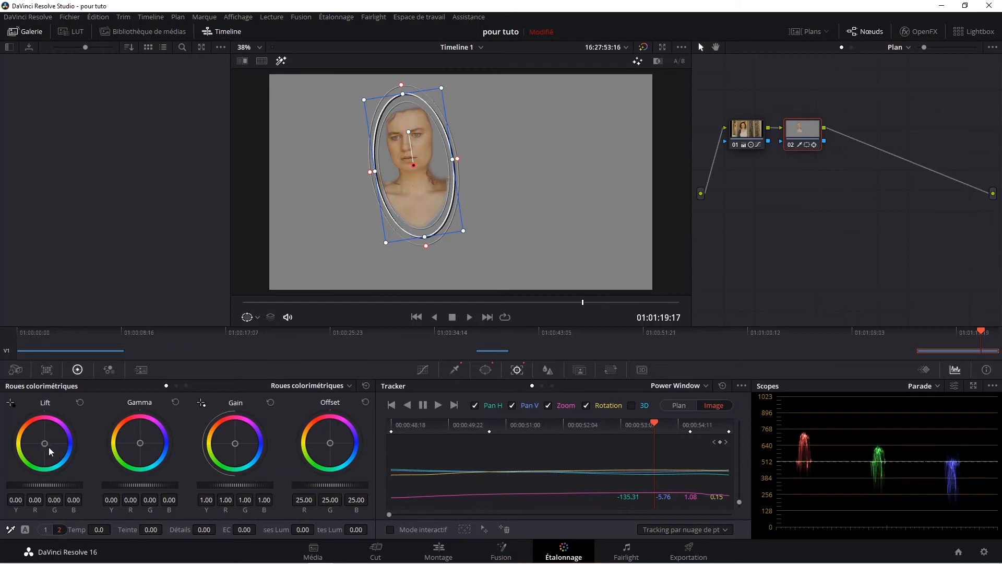
{"action": "mouse_move", "coordinate": [77, 530]}
{"action": "left_mouse_down"}
{"action": "mouse_move", "coordinate": [92, 530]}
{"action": "mouse_move", "coordinate": [78, 529]}
{"action": "left_mouse_up"}
{"action": "double_click", "coordinate": [78, 530]}
Switch the scope from Parade to Vectorscope and enable its skin tone indicator
{"action": "left_click", "coordinate": [919, 387]}
{"action": "left_click", "coordinate": [943, 423]}
{"action": "left_click", "coordinate": [954, 386]}
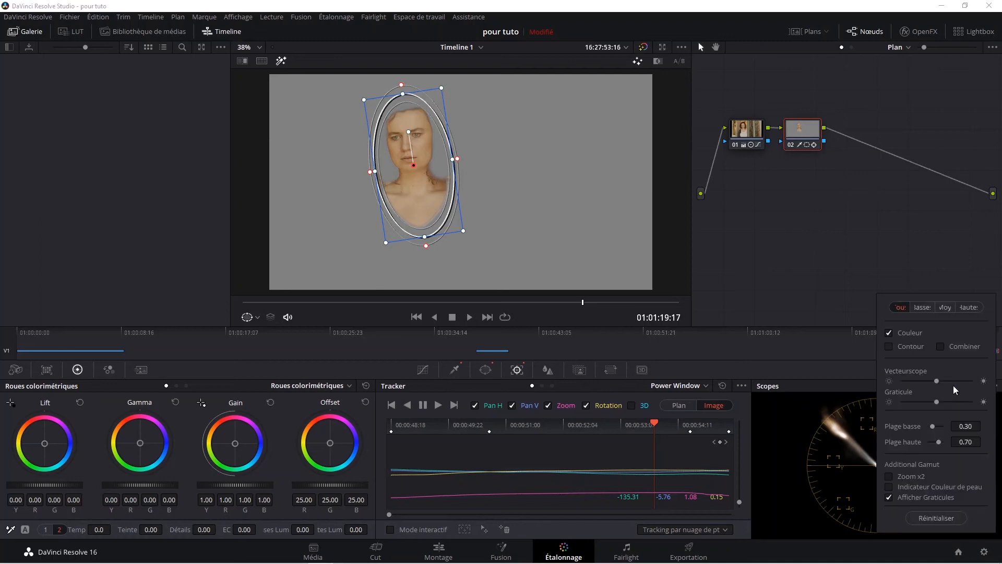
{"action": "left_click", "coordinate": [889, 487]}
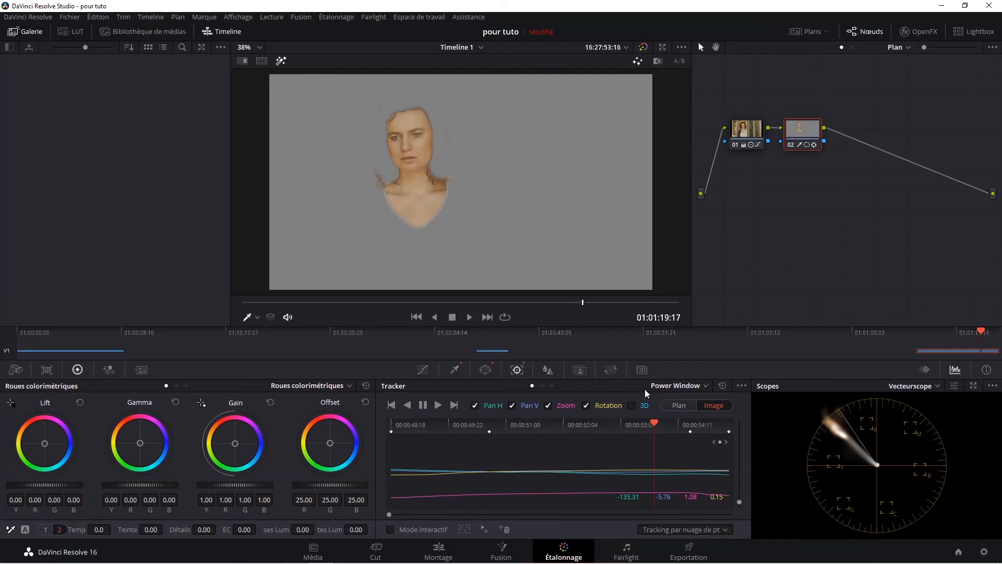
Try rotating the skin selection's hue by 125.36 with the whole Hue vs Hue curve, and reset the curve
{"action": "left_click", "coordinate": [455, 370]}
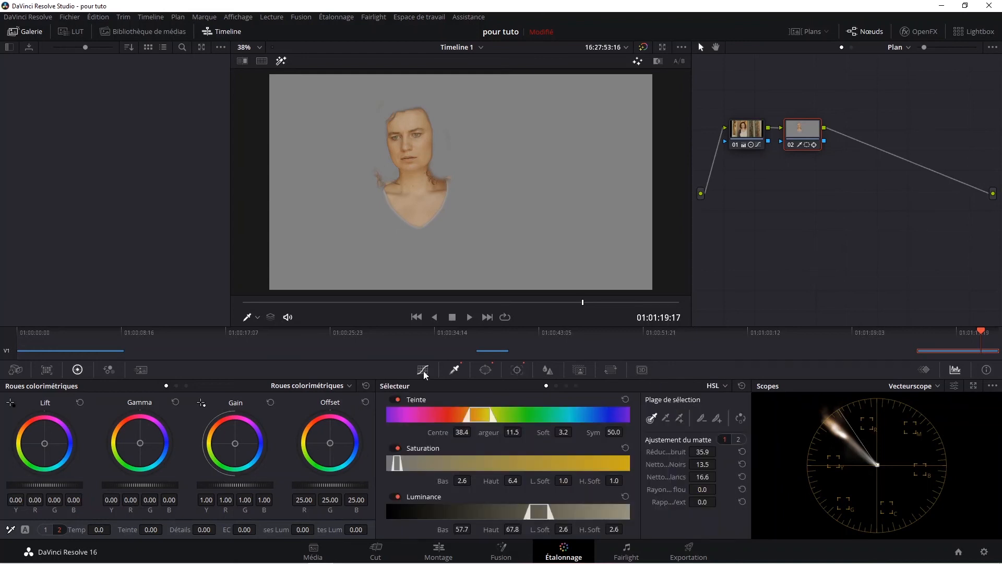
{"action": "left_click", "coordinate": [425, 369]}
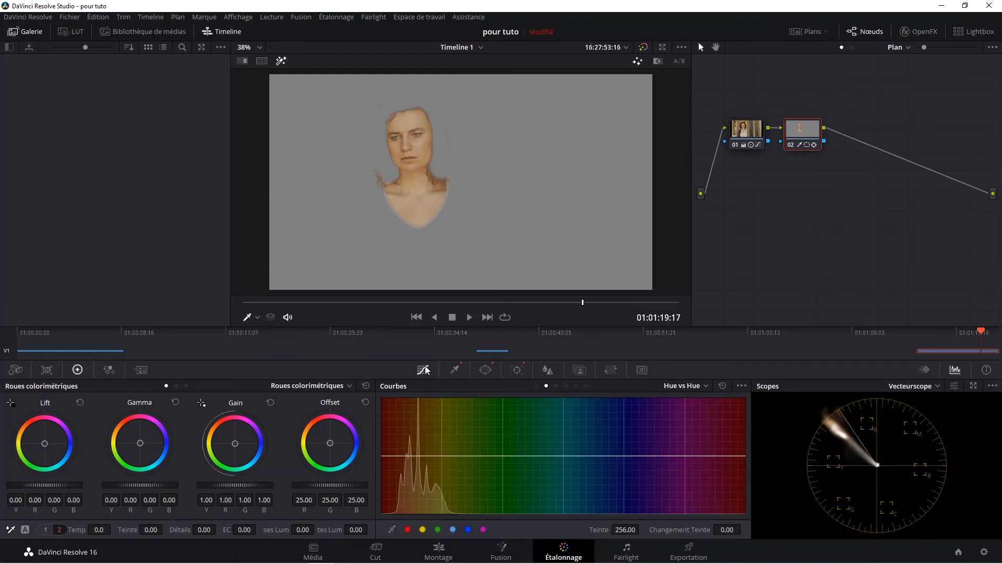
{"action": "left_click", "coordinate": [555, 386]}
{"action": "left_click", "coordinate": [549, 386]}
{"action": "left_click_drag", "start_coordinate": [544, 456], "coordinate": [532, 415]}
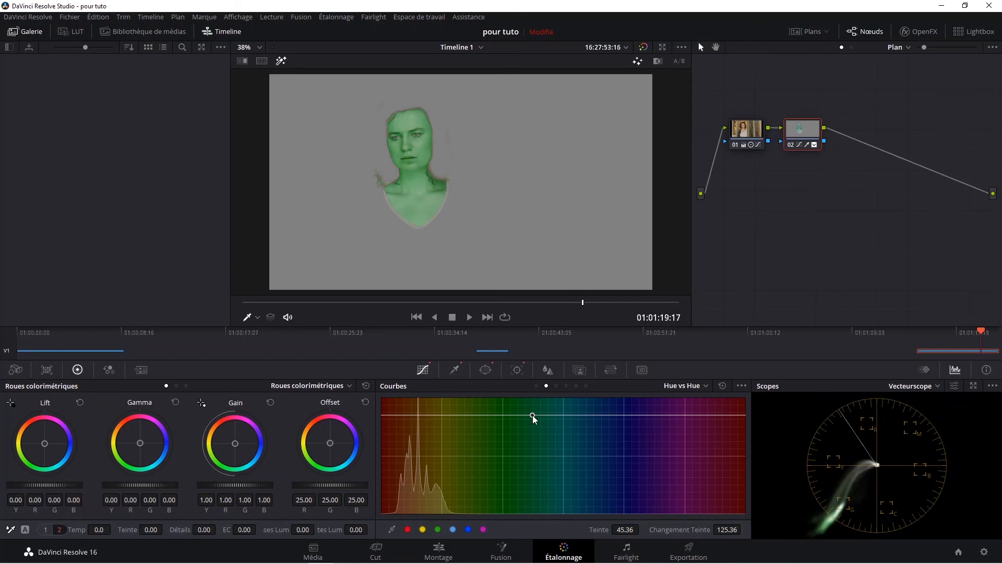
{"action": "left_click", "coordinate": [723, 386]}
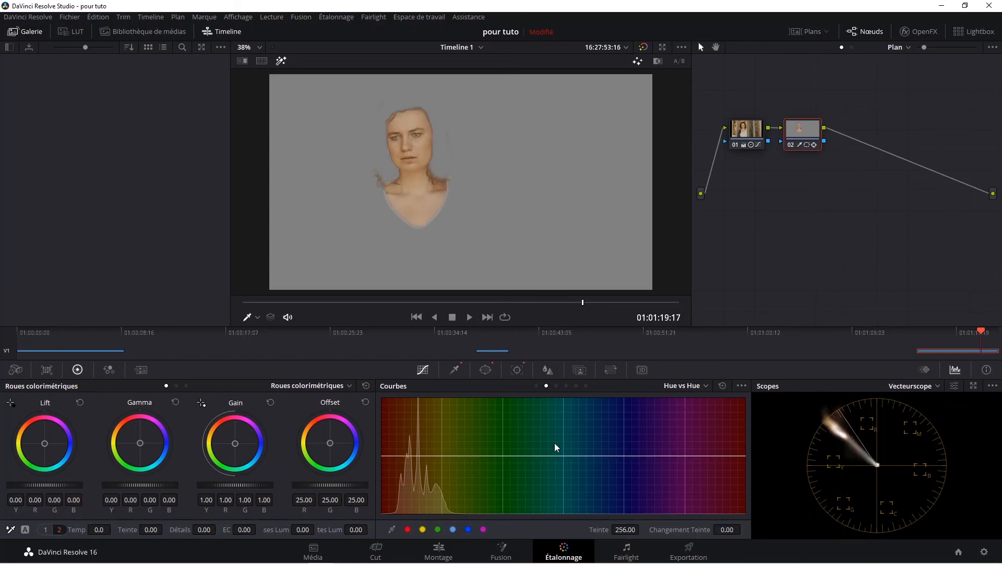
Shift the whole Hue vs Hue curve to a hue rotation of 8.04 for the skin selection and turn off the highlight view
{"action": "left_click_drag", "start_coordinate": [547, 455], "coordinate": [550, 454]}
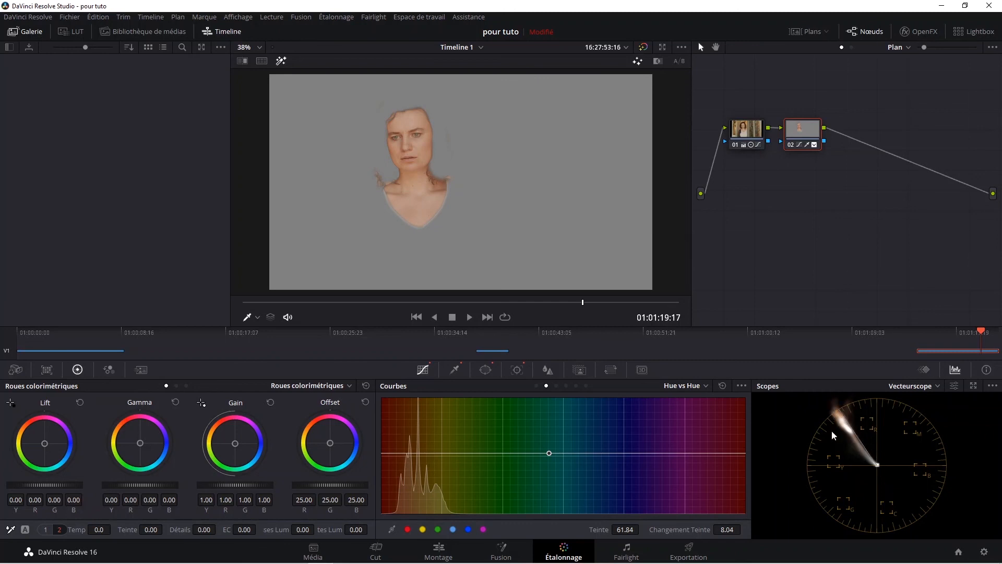
{"action": "key", "text": "shift+h"}
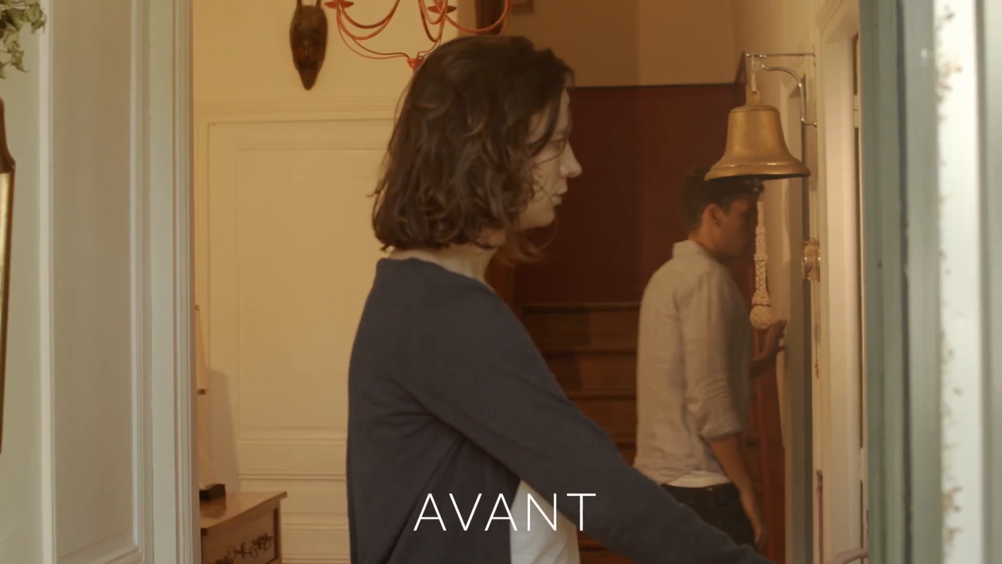